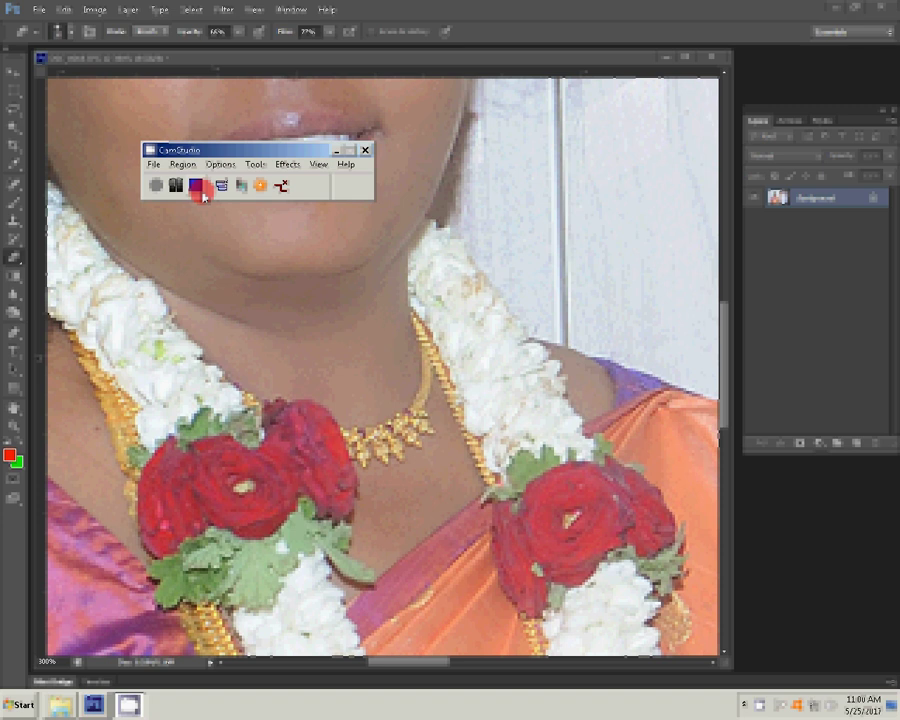
# Start a Pen path with an anchor where the garland meets the man's jaw.
pyautogui.click(202, 190)
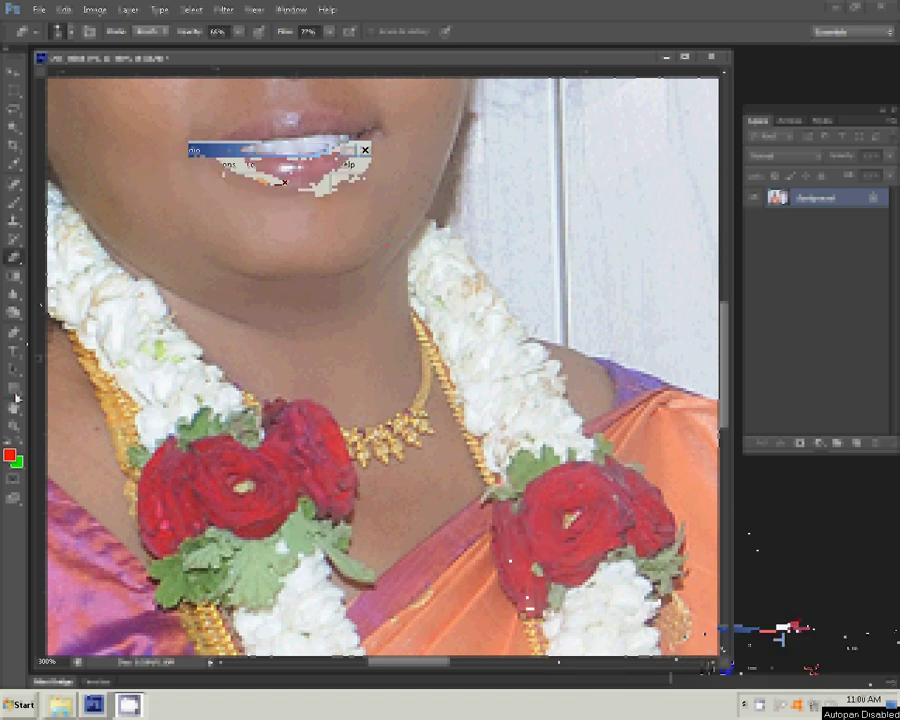
pyautogui.click(12, 337)
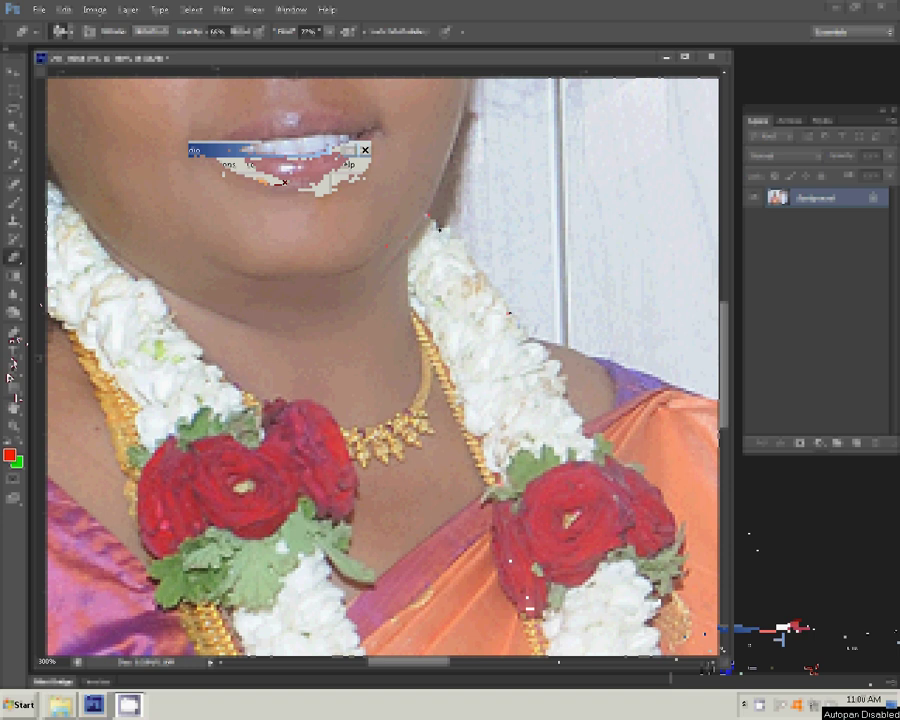
pyautogui.moveTo(470, 268); pyautogui.dragTo(278, 278)
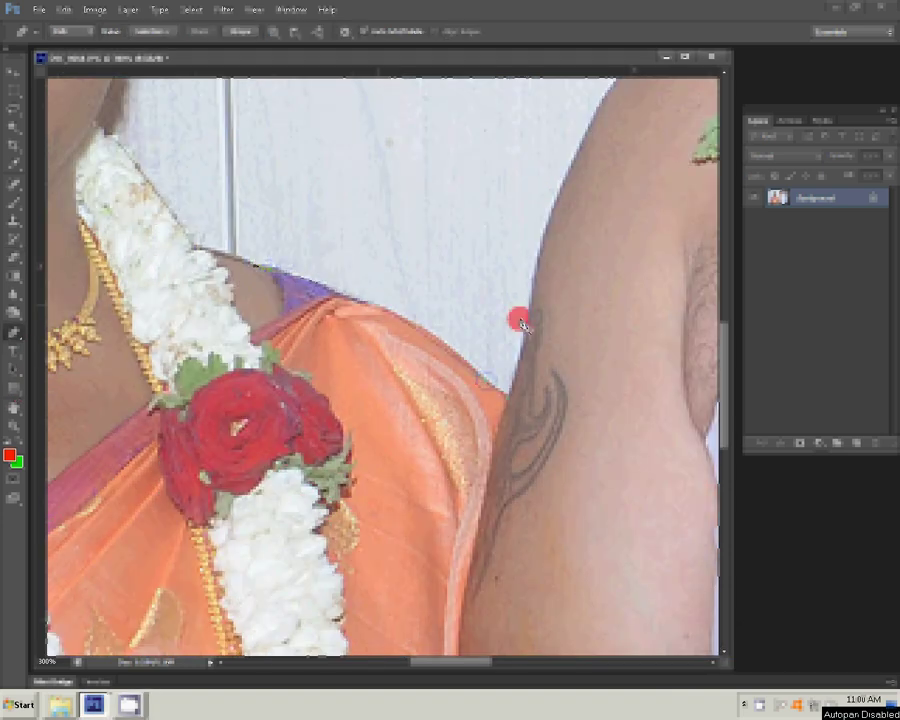
pyautogui.moveTo(521, 320)
pyautogui.mouseDown()
pyautogui.moveTo(272, 372)
pyautogui.moveTo(367, 217)
pyautogui.moveTo(309, 331)
pyautogui.mouseUp()
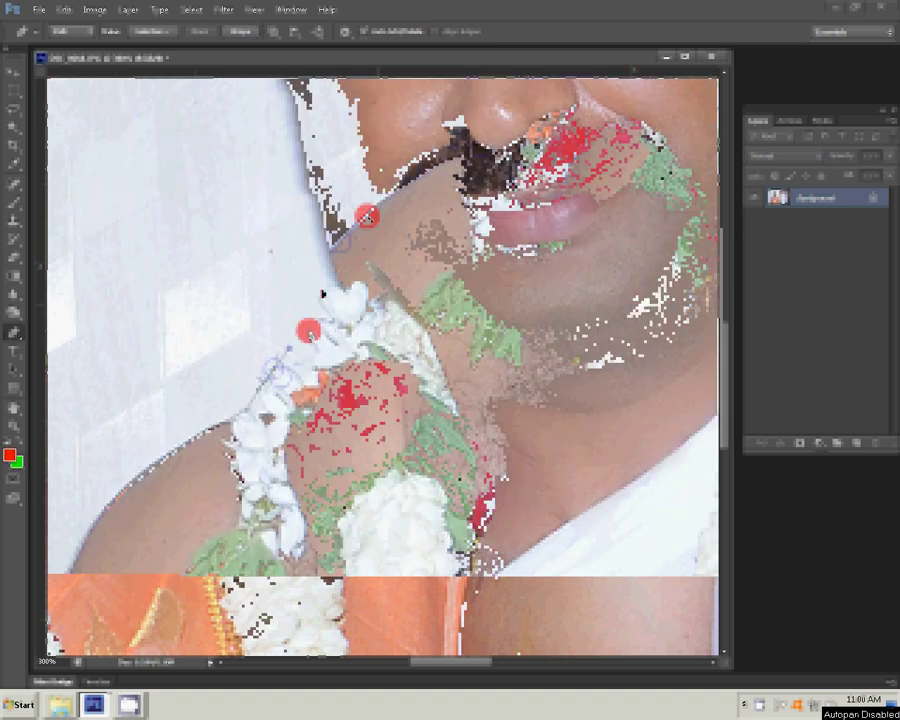
pyautogui.click(372, 270)
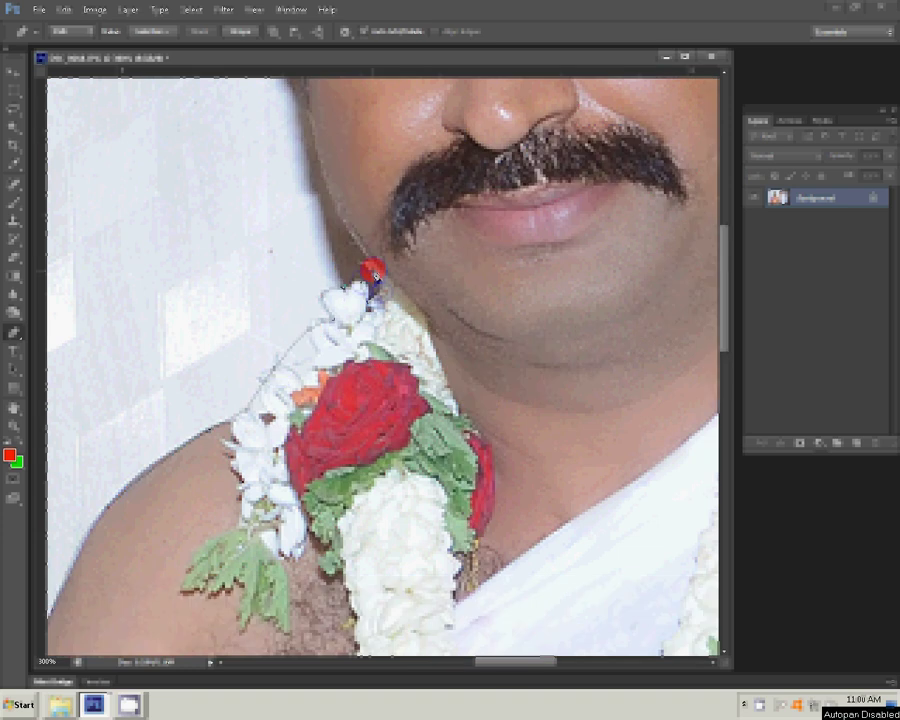
# Continue the path along the man's neck and around the right edge of his hair.
pyautogui.moveTo(372, 270); pyautogui.dragTo(233, 290)
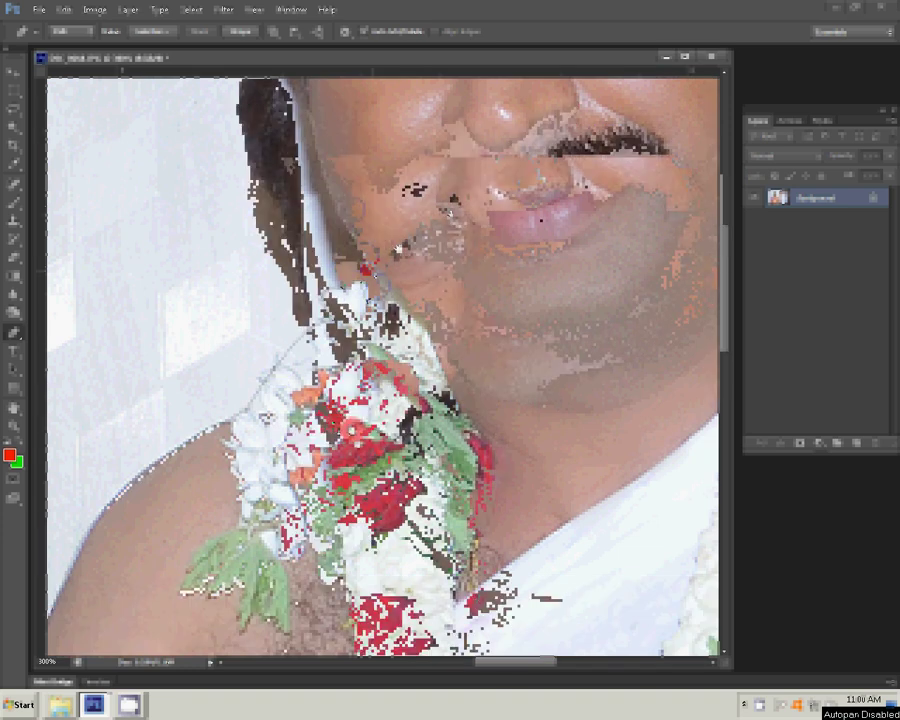
pyautogui.click(313, 352)
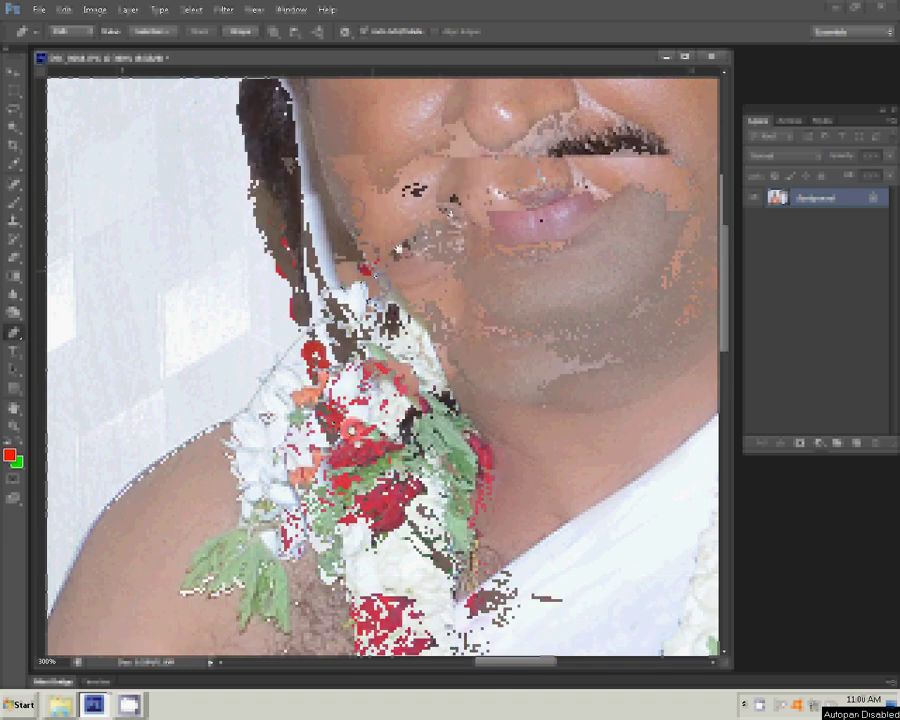
pyautogui.moveTo(313, 352); pyautogui.dragTo(60, 280)
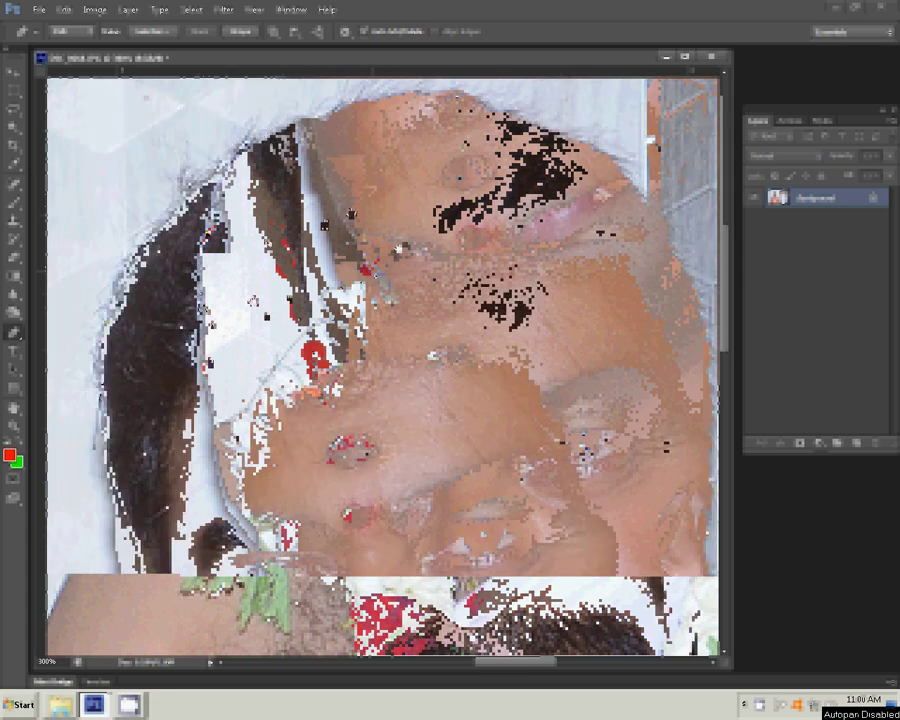
pyautogui.moveTo(315, 352); pyautogui.dragTo(487, 99)
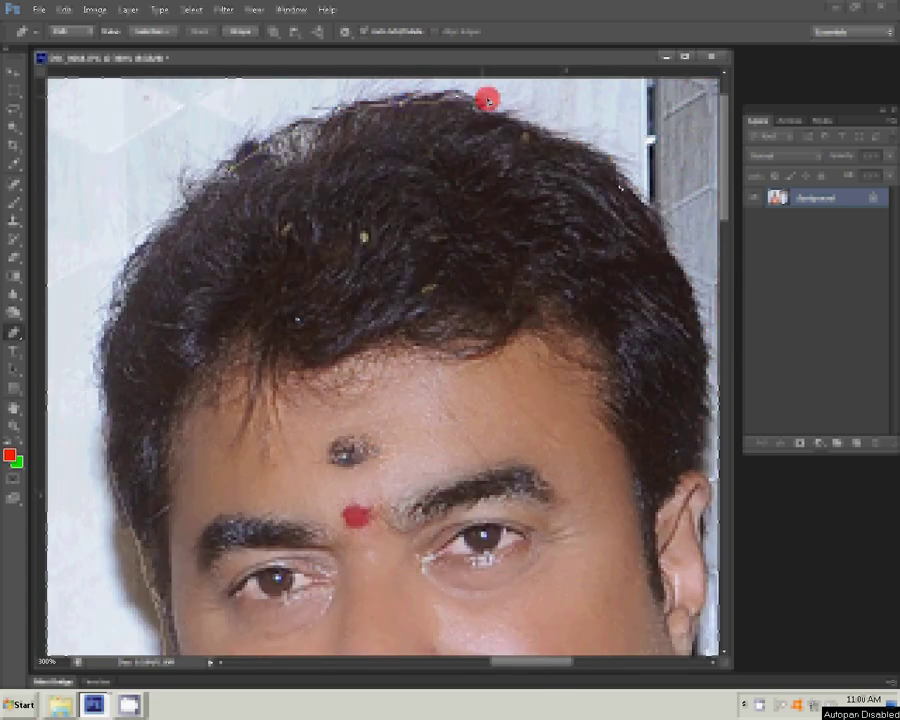
pyautogui.click(710, 362)
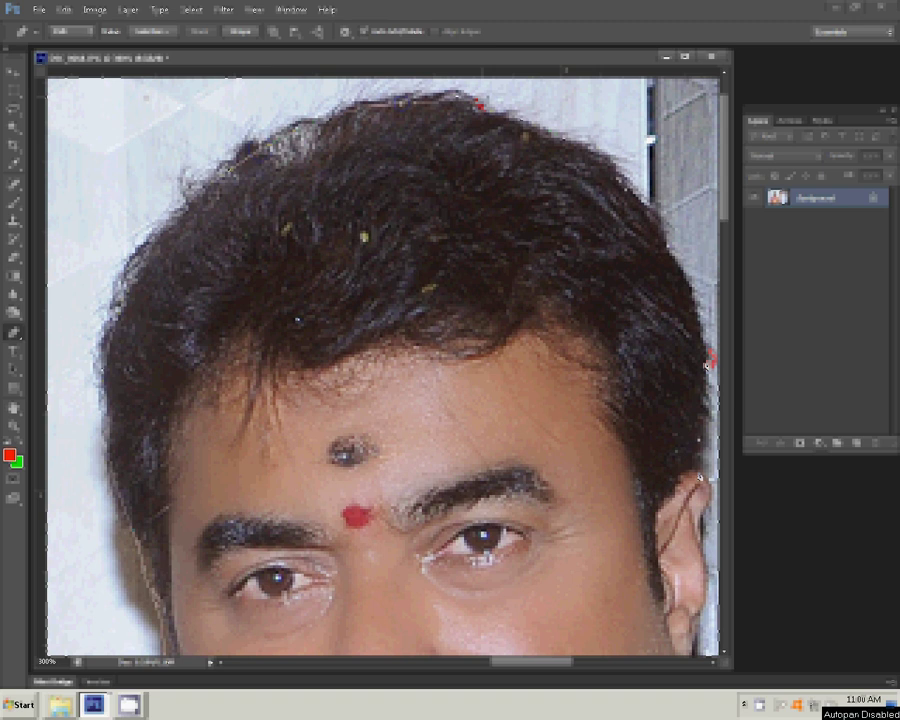
pyautogui.moveTo(706, 366); pyautogui.dragTo(400, 165)
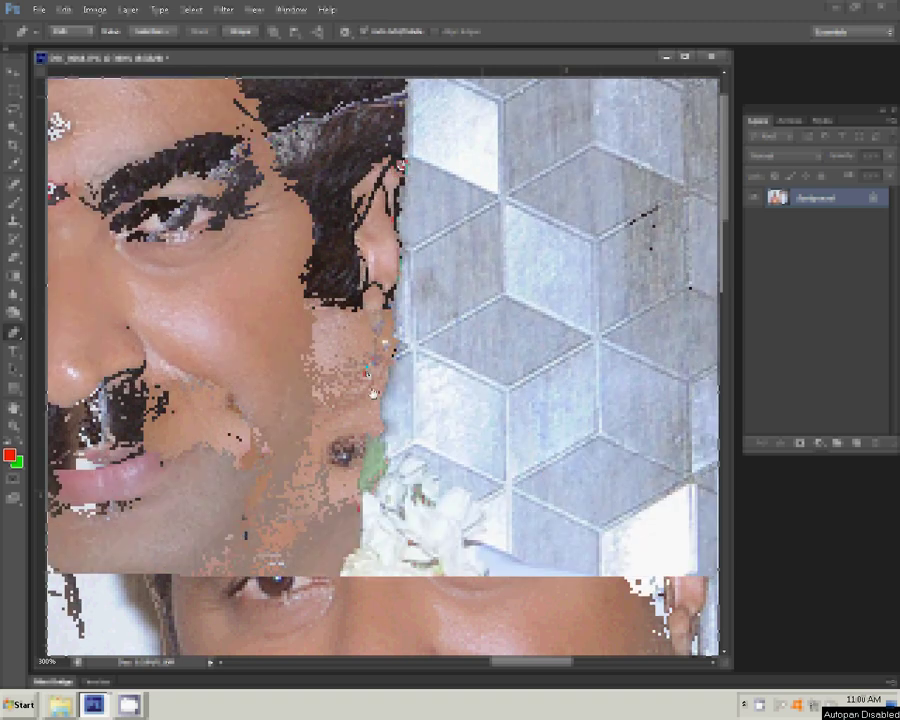
pyautogui.moveTo(437, 230); pyautogui.dragTo(525, 7)
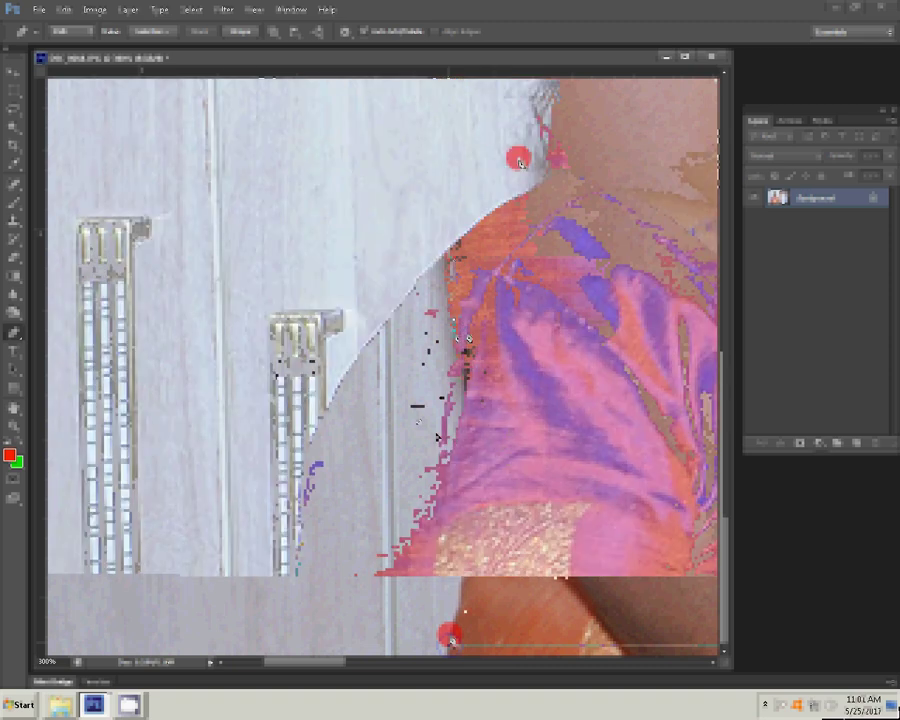
# Add path anchors along the woman's shoulder, near her neck and up her hair edge.
pyautogui.click(427, 268)
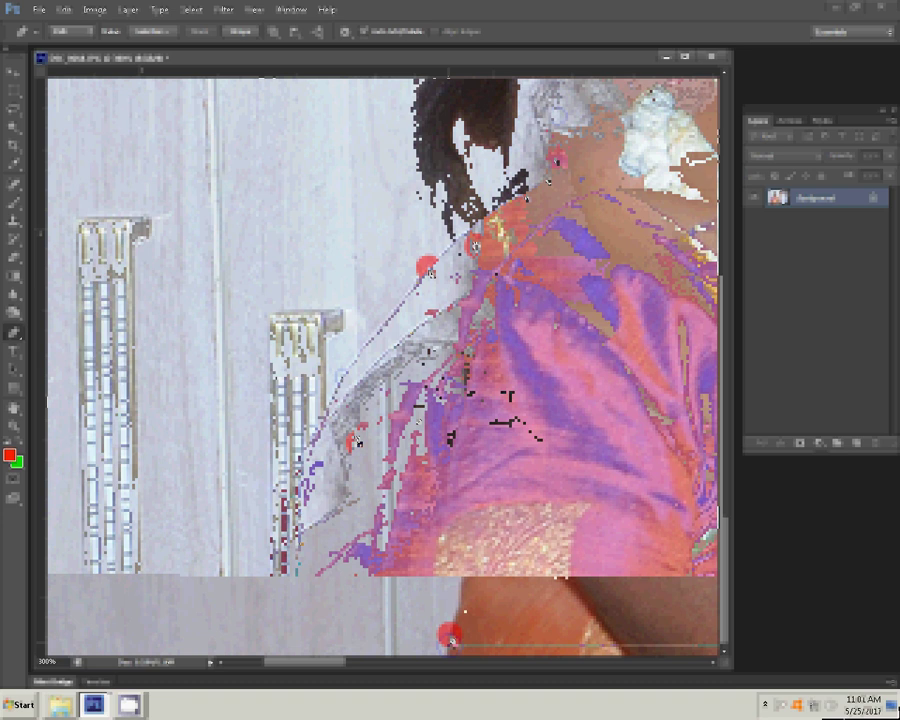
pyautogui.click(415, 356)
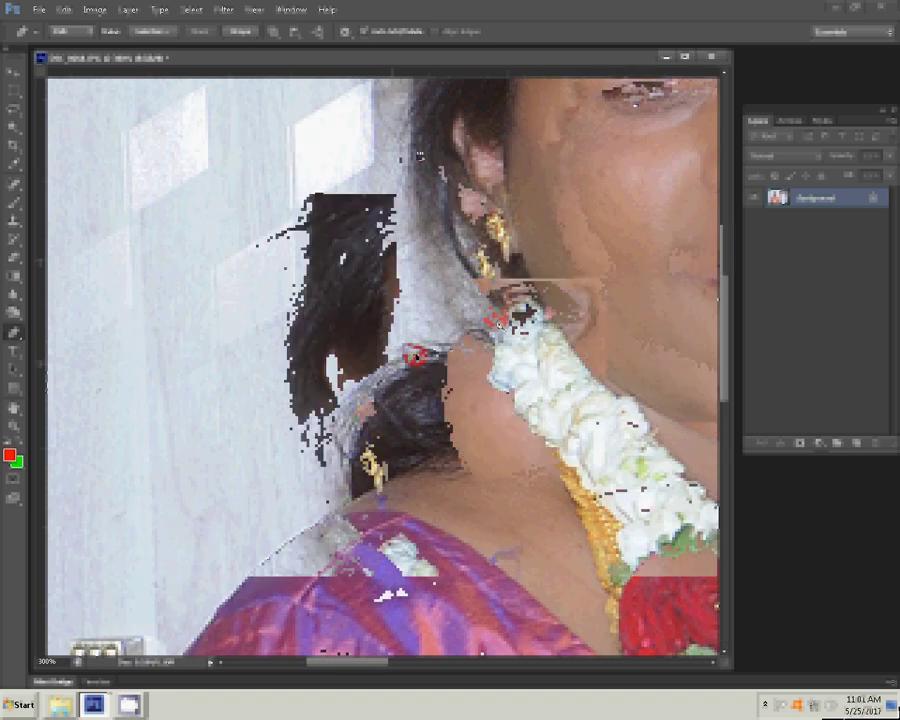
pyautogui.click(251, 478)
pyautogui.click(263, 293)
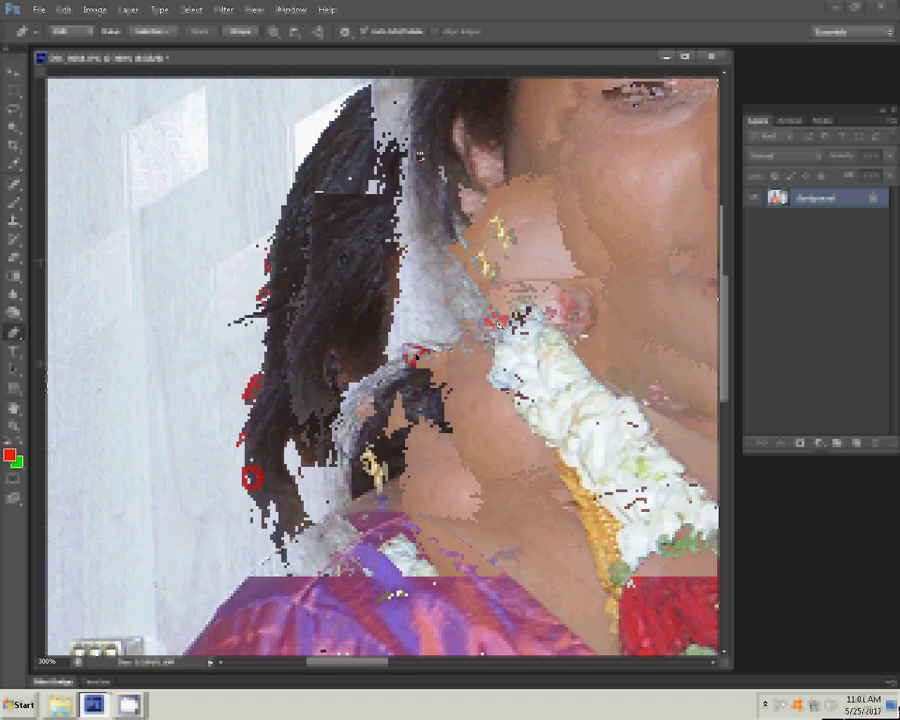
pyautogui.click(312, 175)
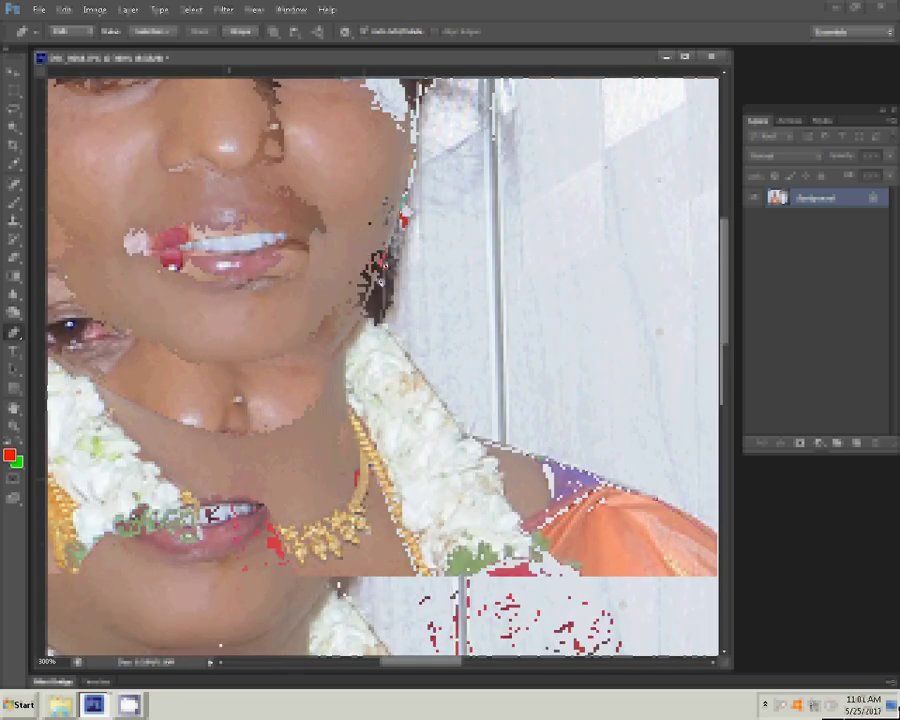
# Convert the traced path into a selection with Make Selection.
pyautogui.rightClick(402, 192)
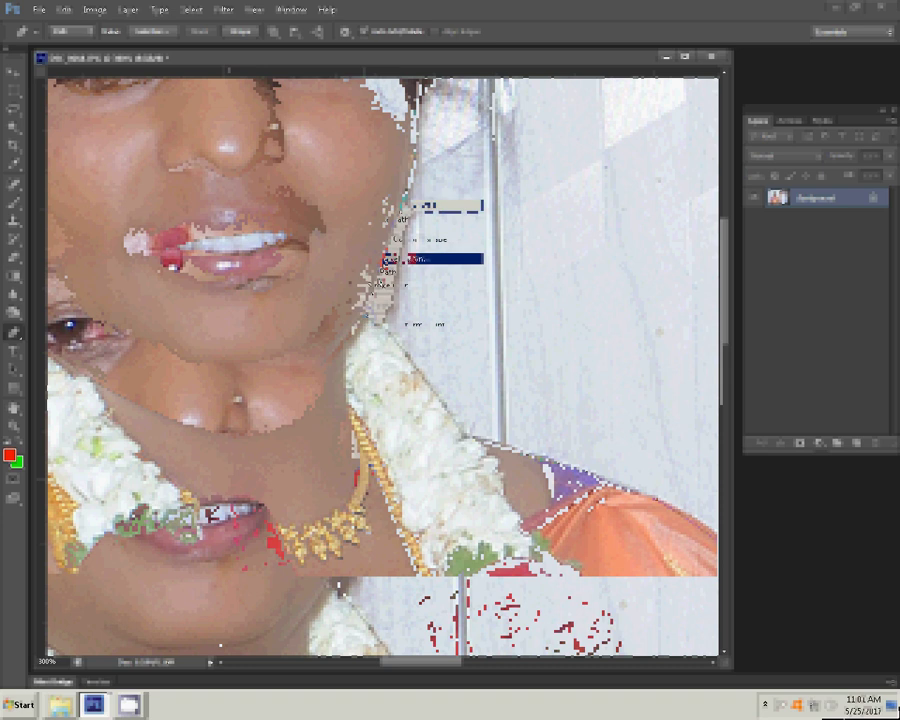
pyautogui.click(404, 256)
pyautogui.click(426, 147)
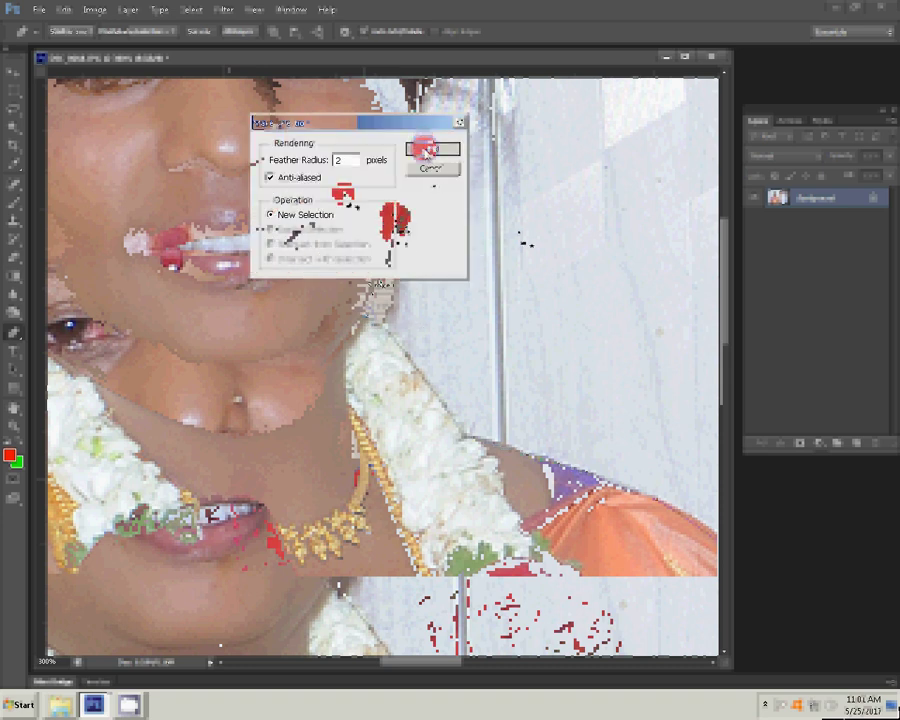
# Copy the selected couple onto a new Layer 1 and fit the whole photo in view.
pyautogui.click(92, 12)
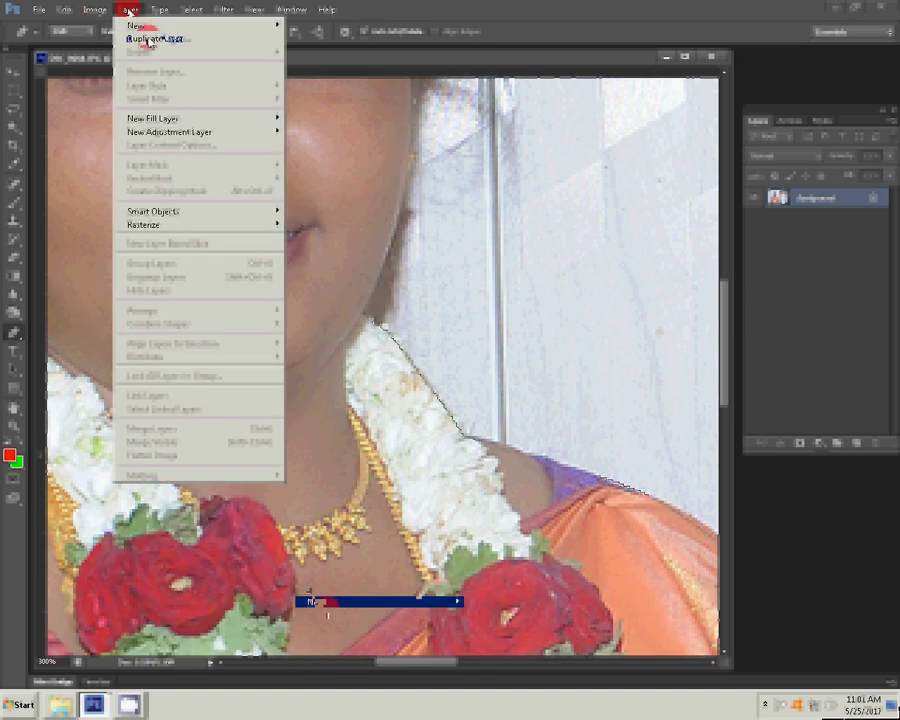
pyautogui.moveTo(190, 25)
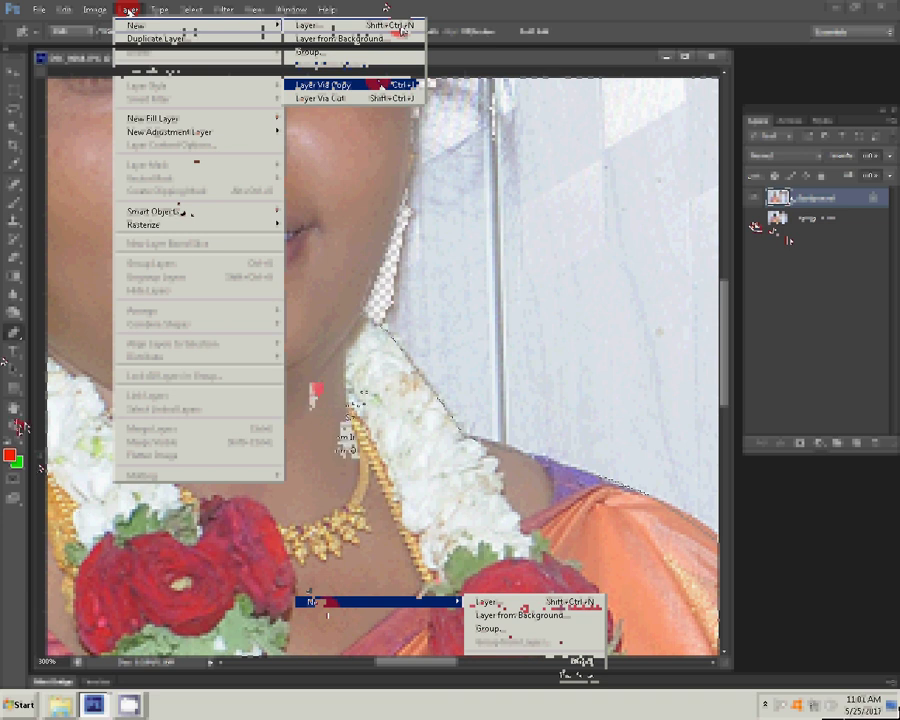
pyautogui.hotkey('ctrl', '0')
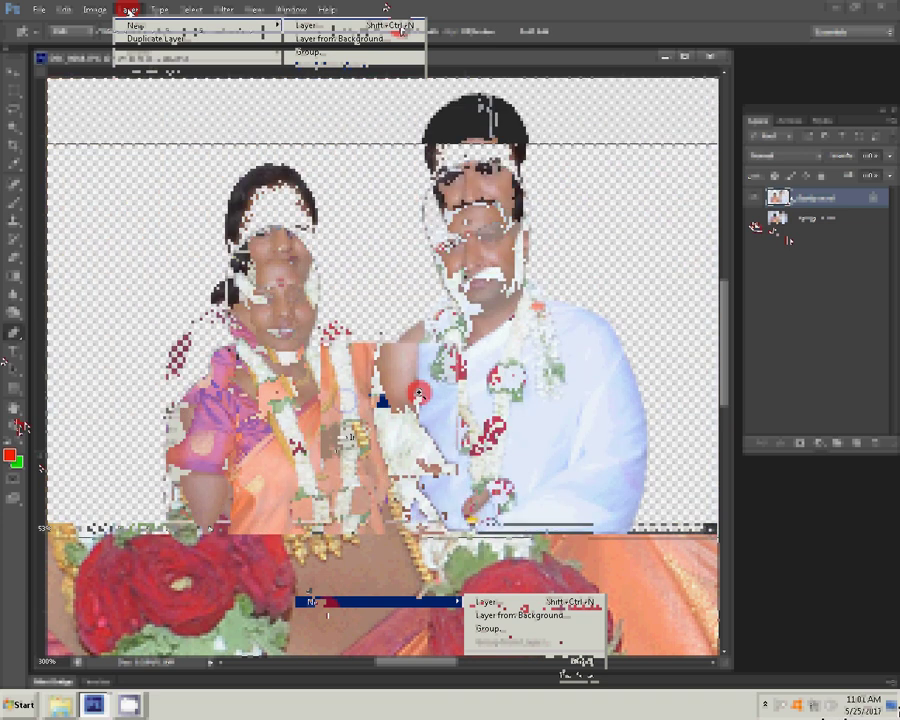
pyautogui.hotkey('ctrl', 'j')
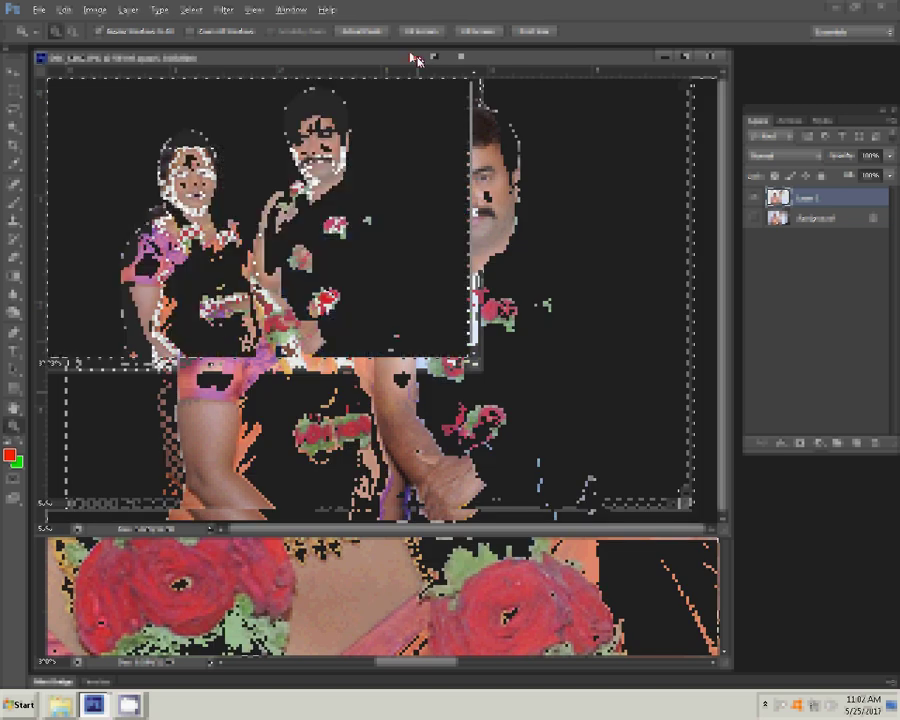
pyautogui.hotkey('alt', 'Tab')
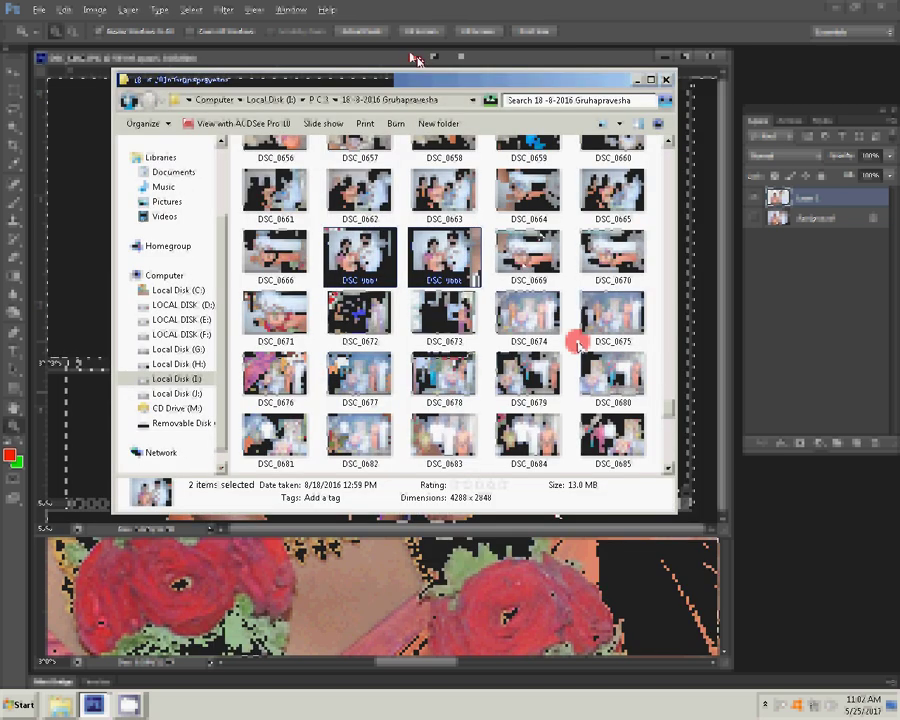
# Open photo DSC_0663 from the Explorer folder as a new Photoshop document.
pyautogui.click(668, 145)
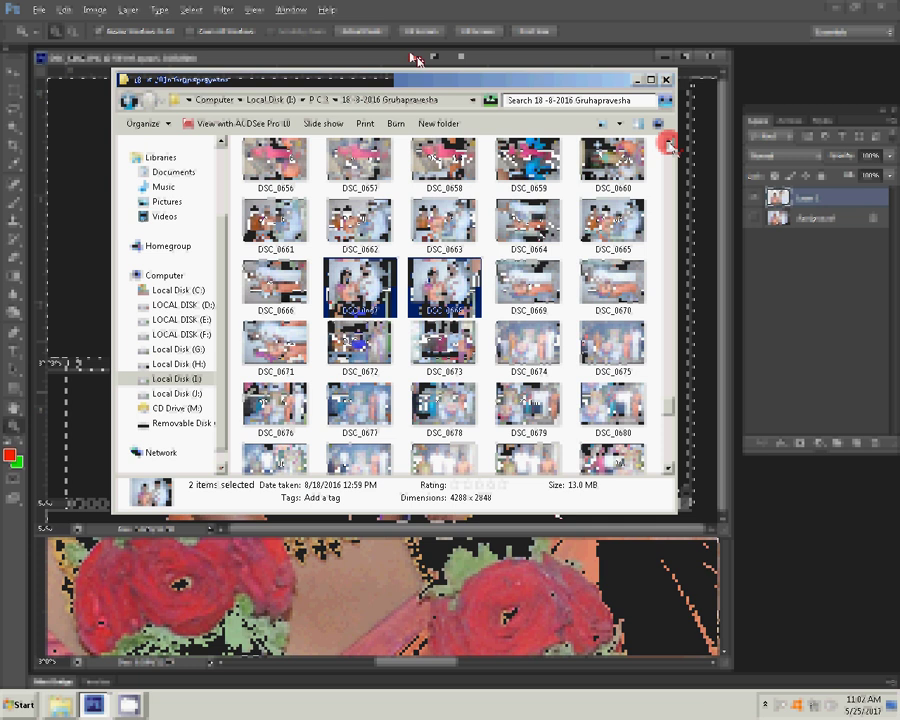
pyautogui.click(668, 145)
pyautogui.click(668, 145)
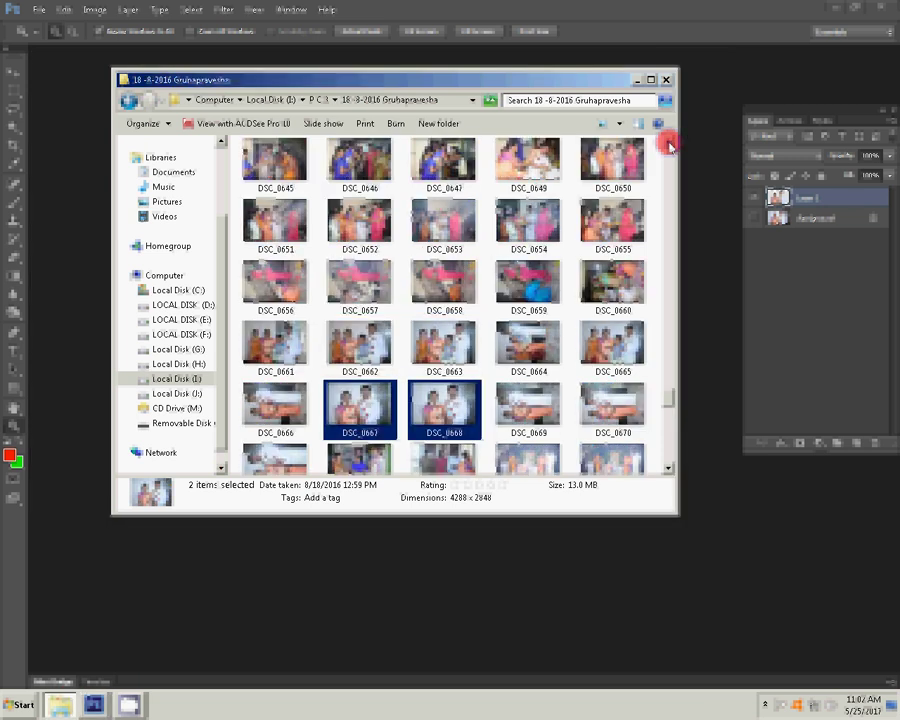
pyautogui.click(668, 145)
pyautogui.click(668, 145)
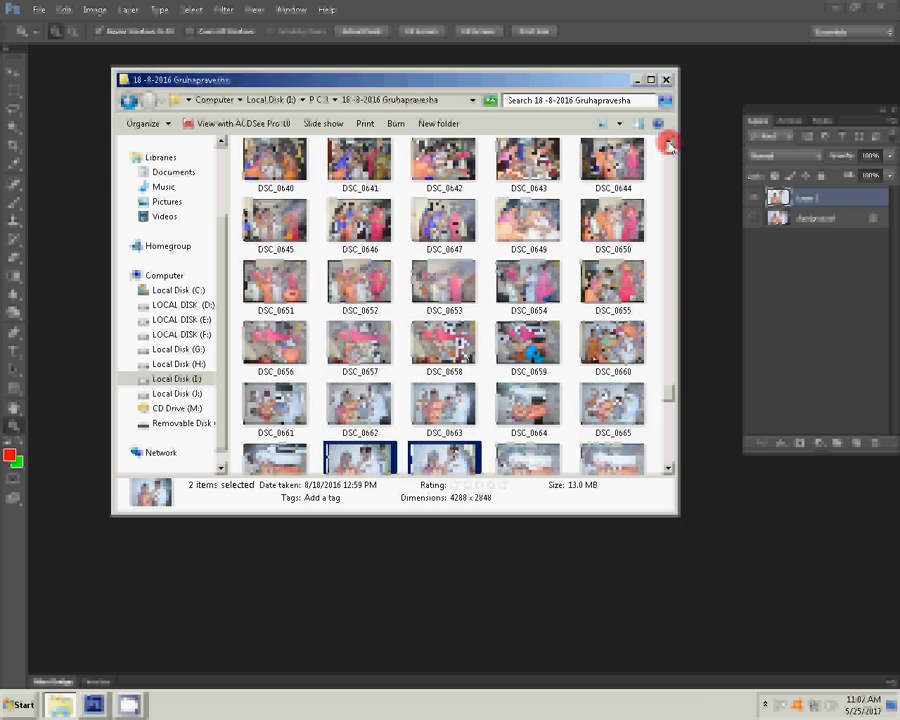
pyautogui.click(442, 408)
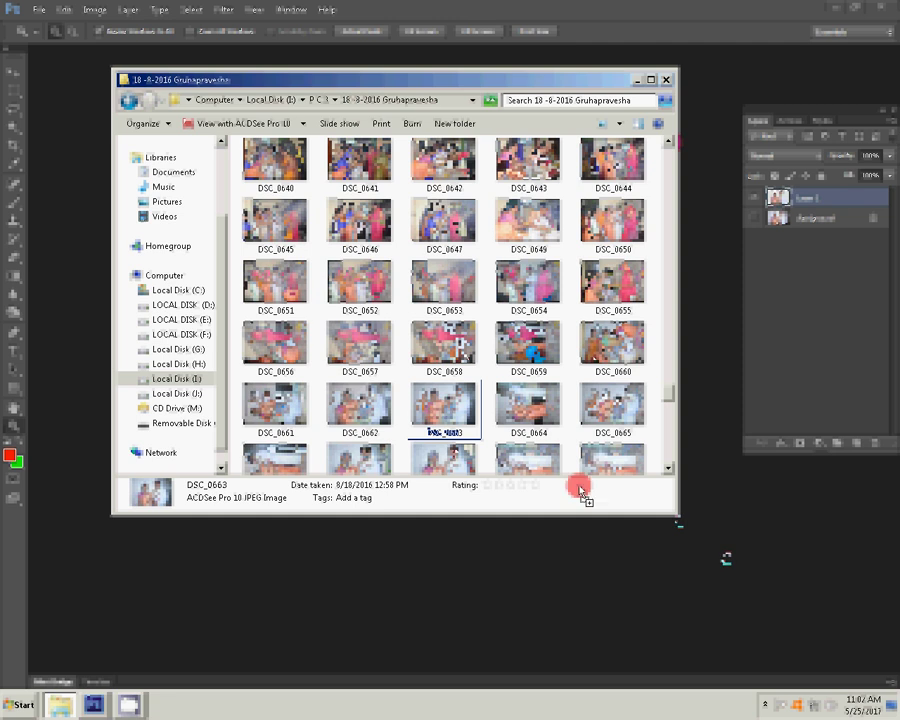
pyautogui.moveTo(442, 408); pyautogui.dragTo(722, 57)
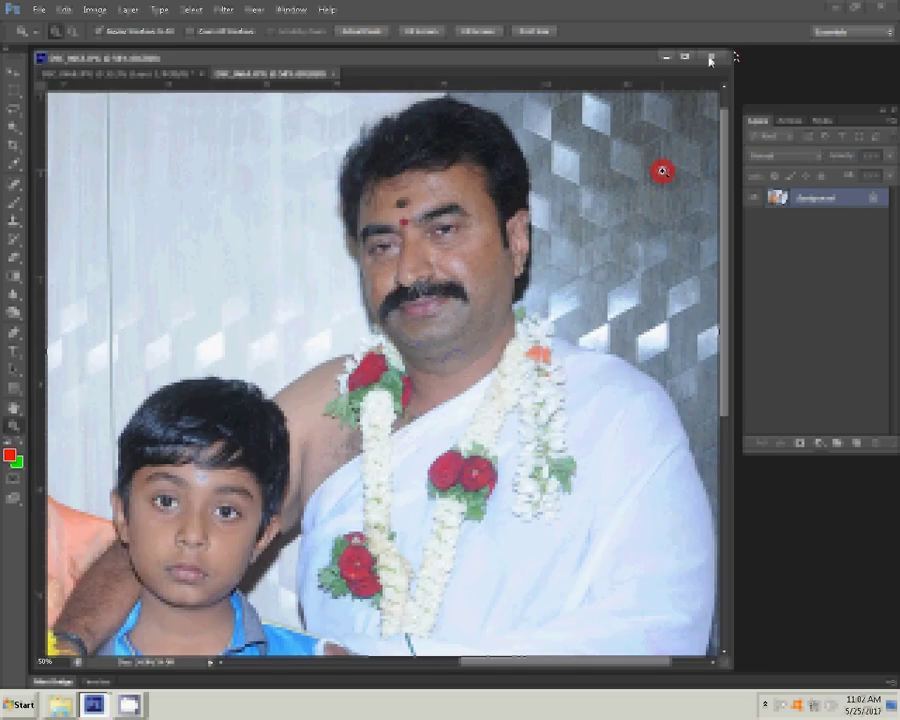
# Paste the copied image onto the canvas, then open photo DSC_0665 from Explorer in Photoshop.
pyautogui.hotkey('ctrl', 'v')
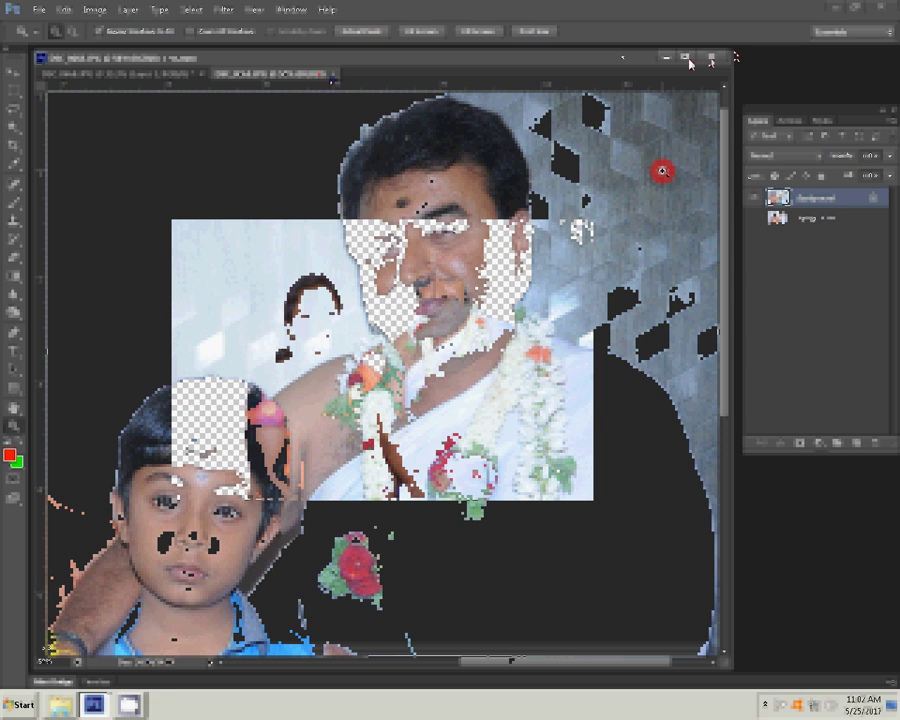
pyautogui.hotkey('alt', 'Tab')
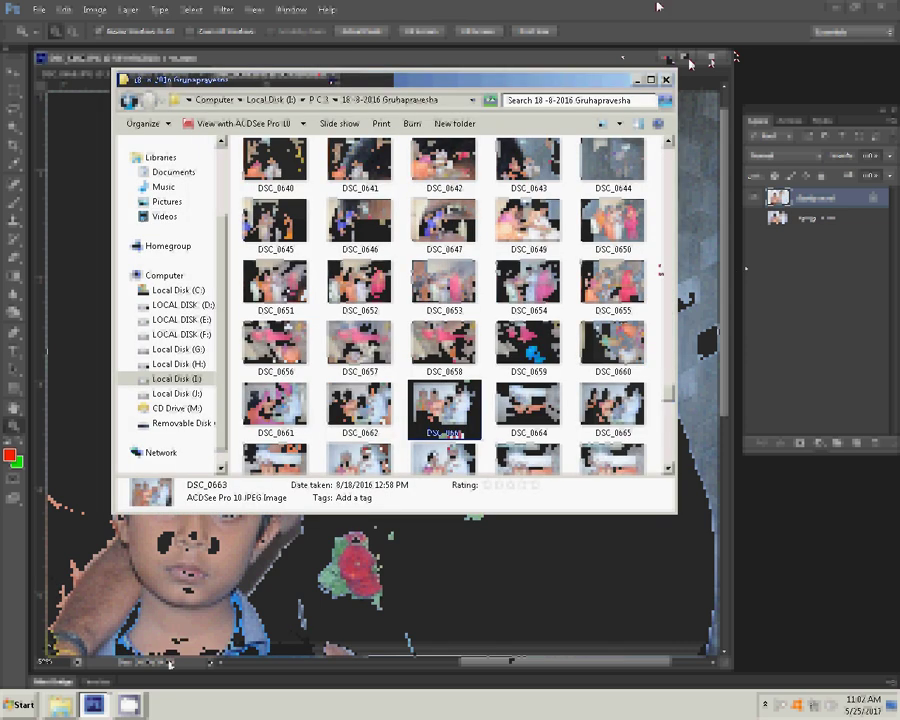
pyautogui.click(600, 405)
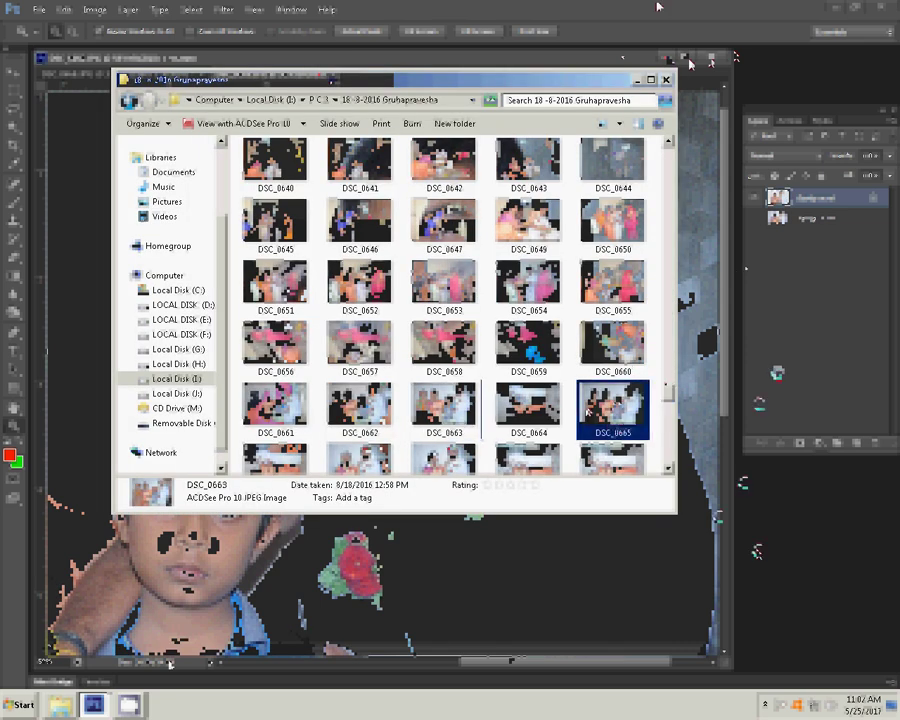
pyautogui.moveTo(586, 411)
pyautogui.mouseDown()
pyautogui.moveTo(767, 381)
pyautogui.moveTo(770, 388)
pyautogui.mouseUp()
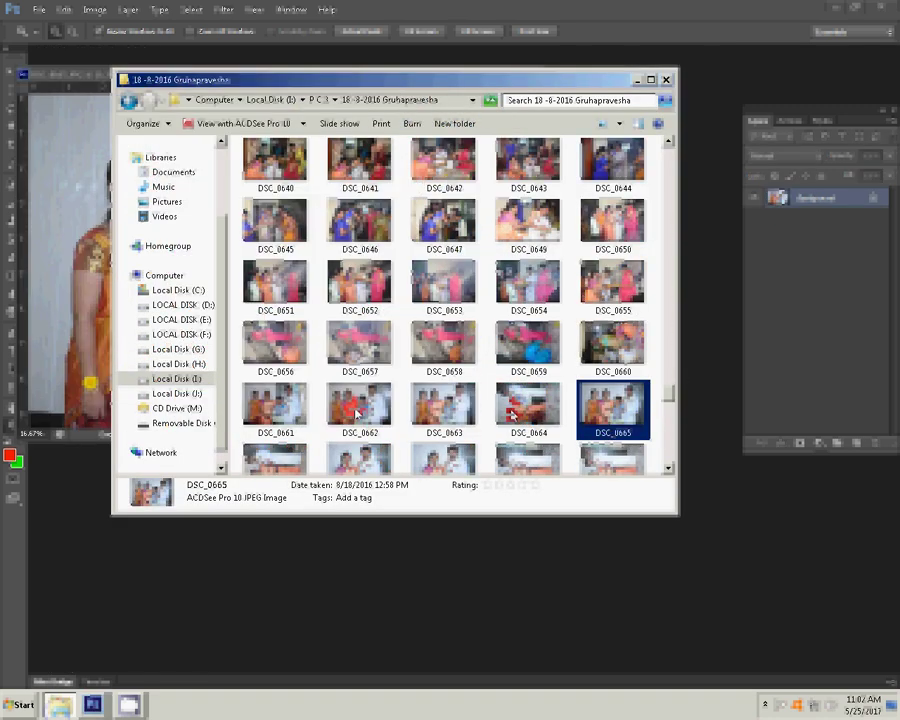
pyautogui.click(359, 410)
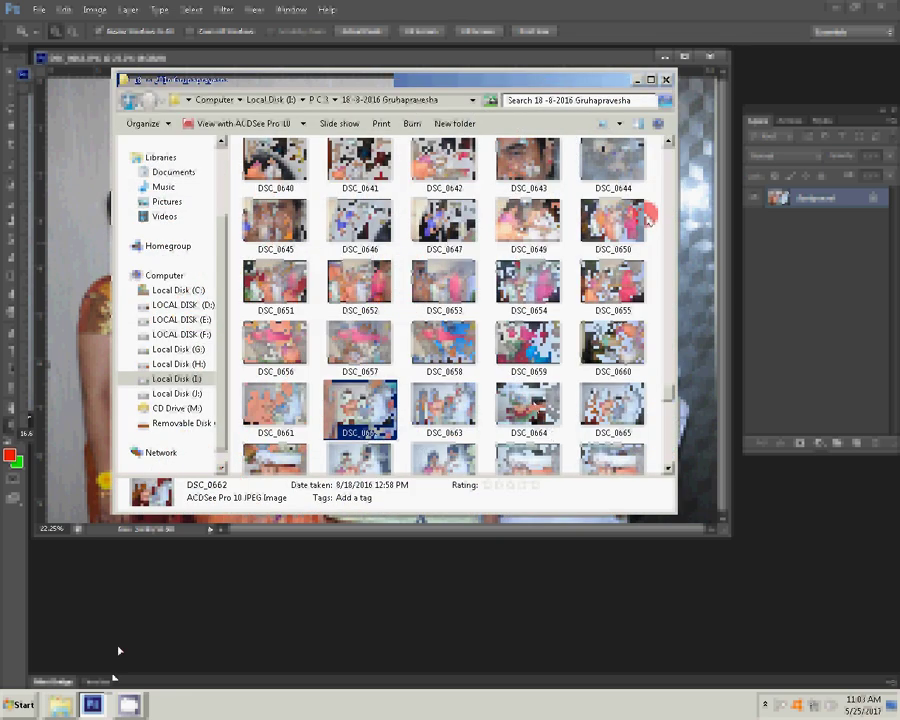
pyautogui.press('Right')
pyautogui.press('Right')
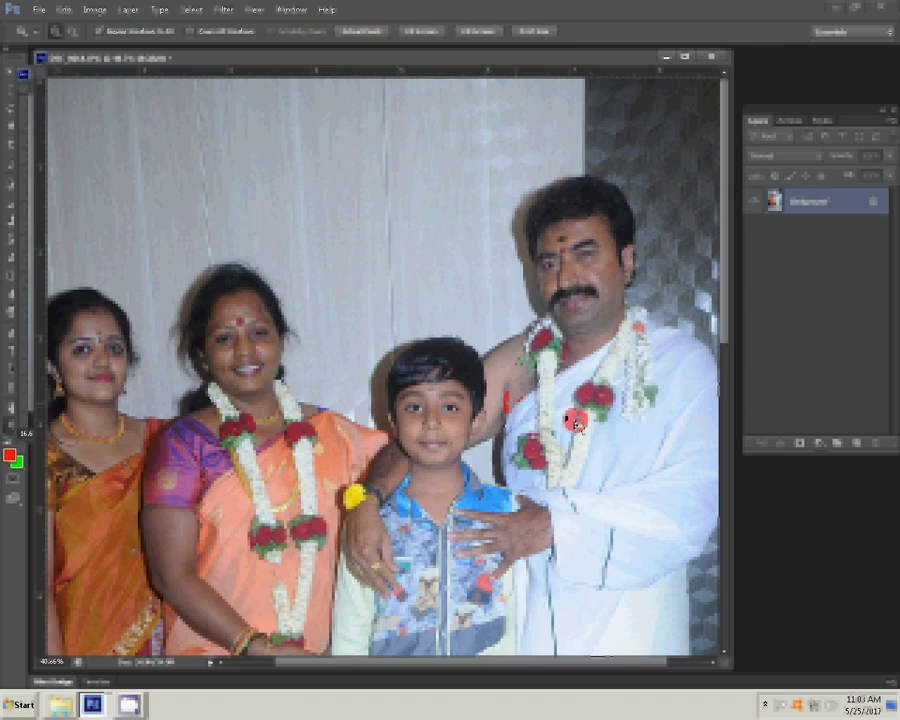
# Apply a Color Balance of +54 on the Cyan–Red slider to the family photo.
pyautogui.hotkey('ctrl', 'b')
pyautogui.write('54')
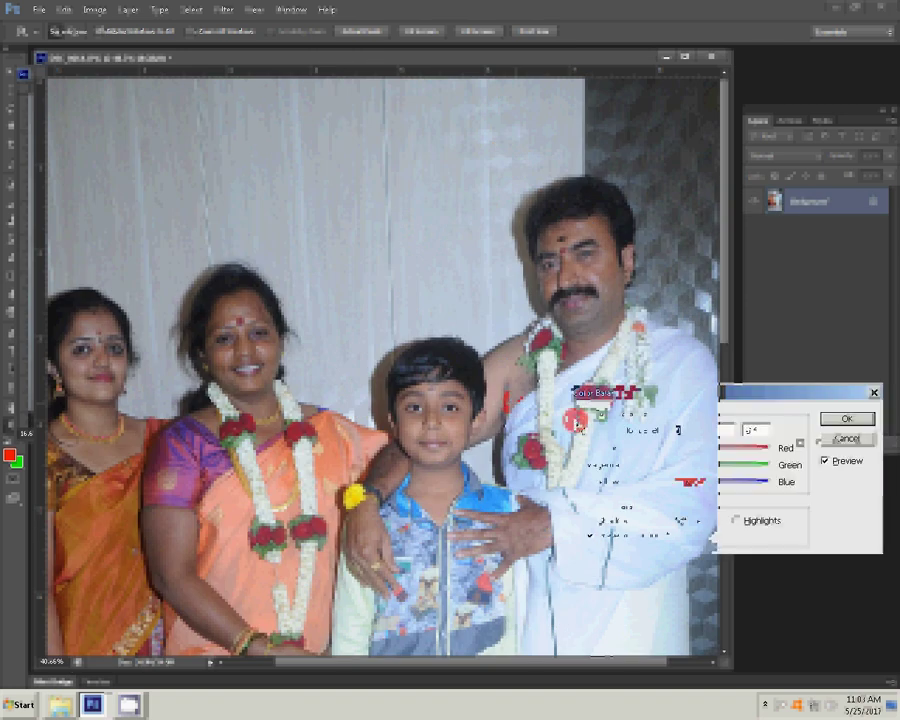
pyautogui.click(846, 418)
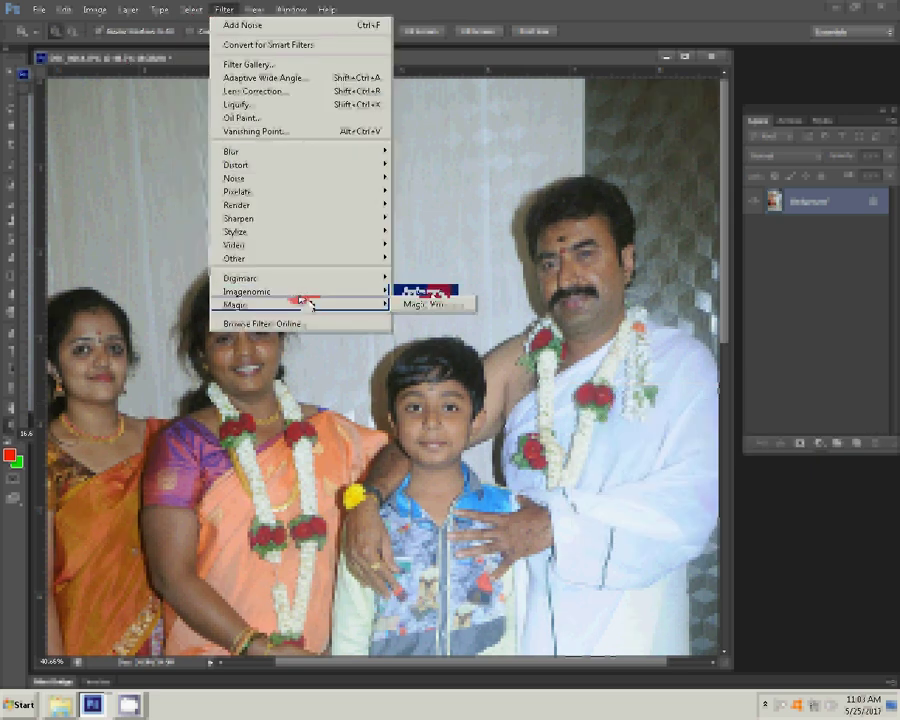
# Run the Imagenomic Portraiture filter with the Smoothing High preset on the family photo.
pyautogui.click(422, 302)
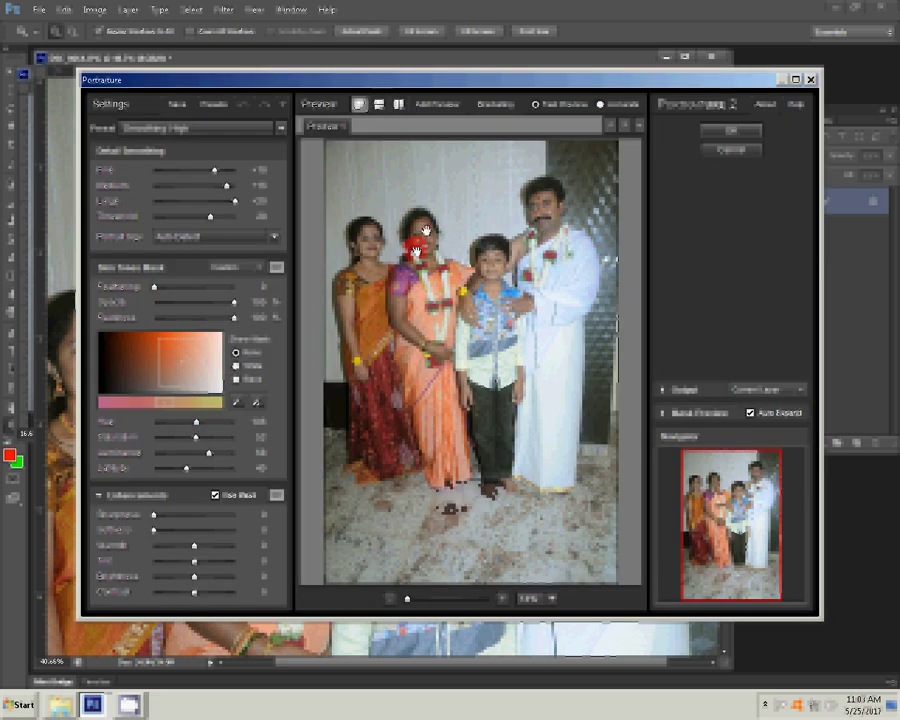
pyautogui.click(727, 137)
pyautogui.click(725, 247)
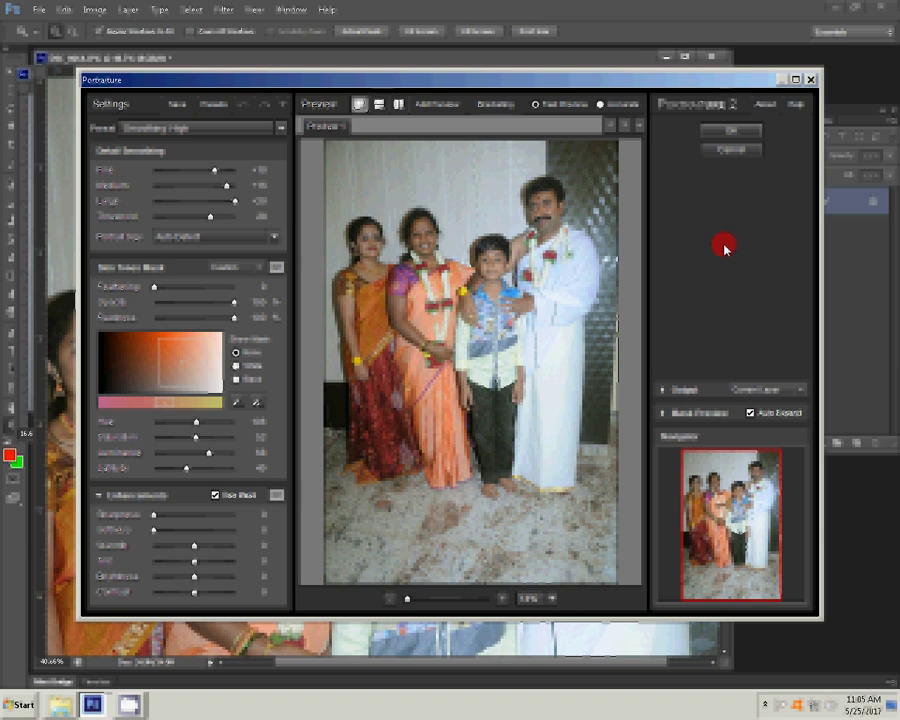
pyautogui.click(733, 133)
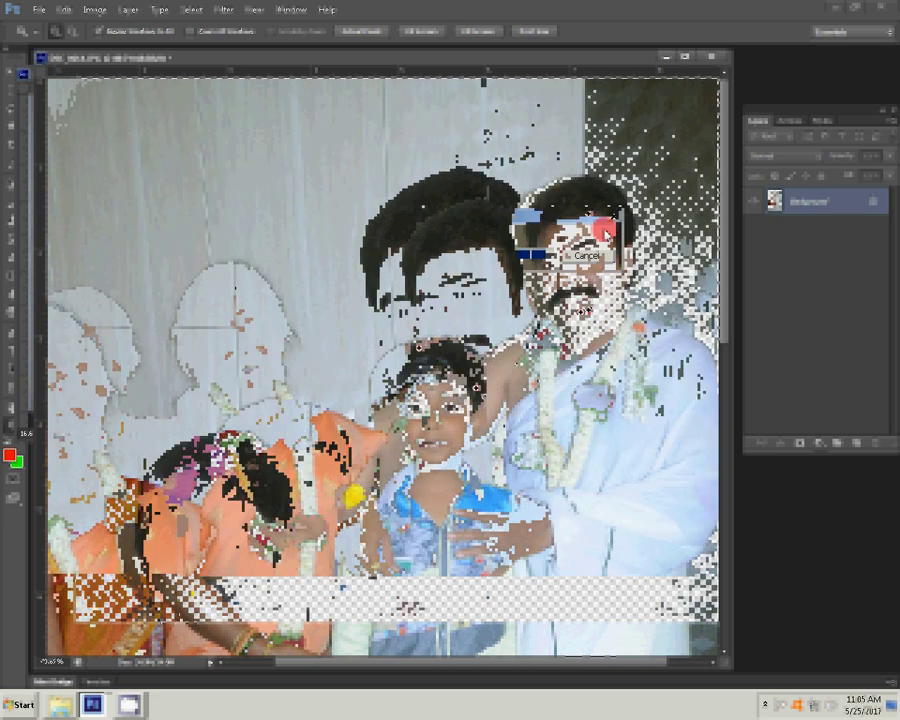
# Zoom to 100% on the man's face to inspect the smoothing.
pyautogui.click(590, 232)
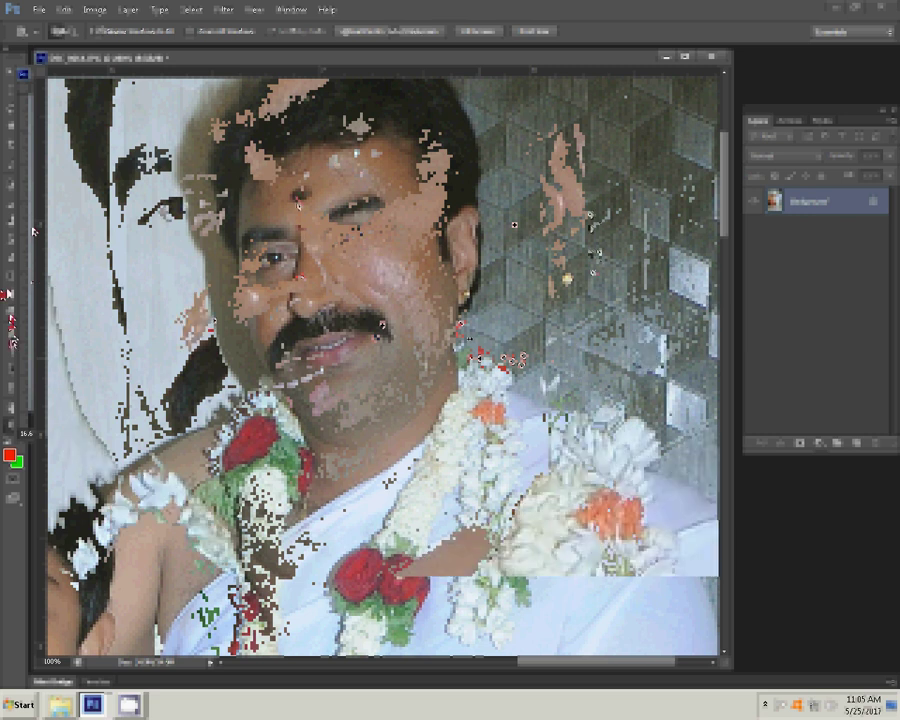
# Zoom to 200% and start a new path down the man's neck from his ear.
pyautogui.click(360, 255)
pyautogui.press('w')
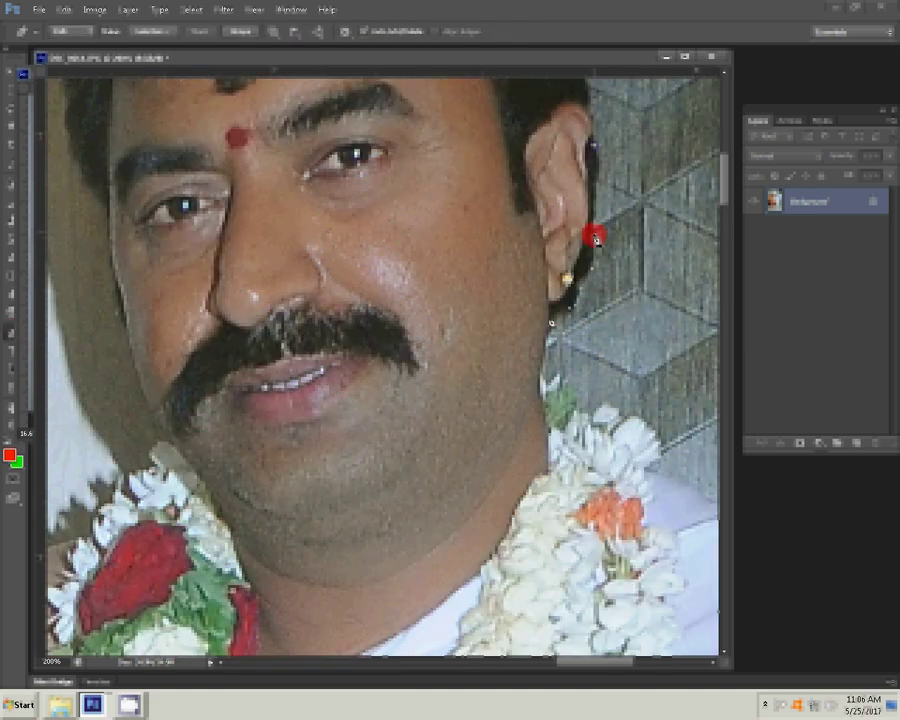
pyautogui.moveTo(551, 323); pyautogui.dragTo(576, 418)
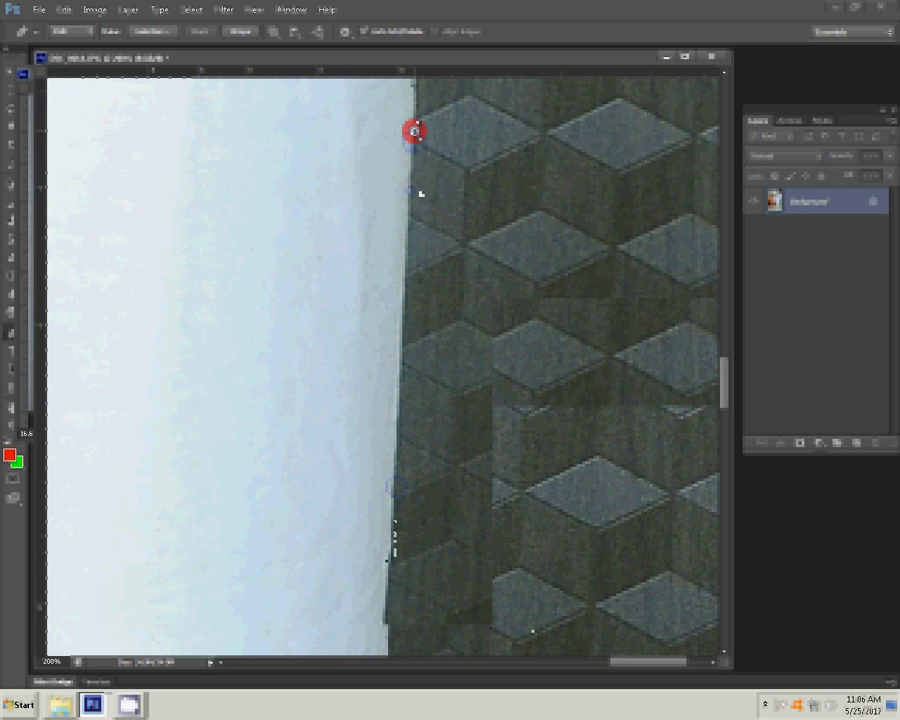
# Add anchors down the dhoti edge to the toe, curving along the gold hem.
pyautogui.click(388, 516)
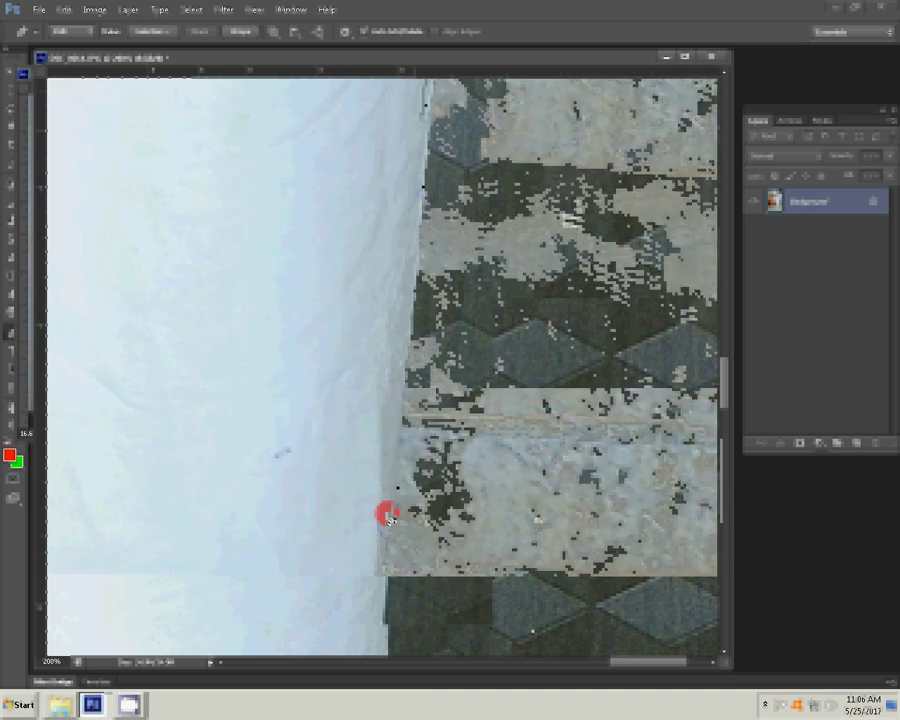
pyautogui.click(393, 497)
pyautogui.click(426, 272)
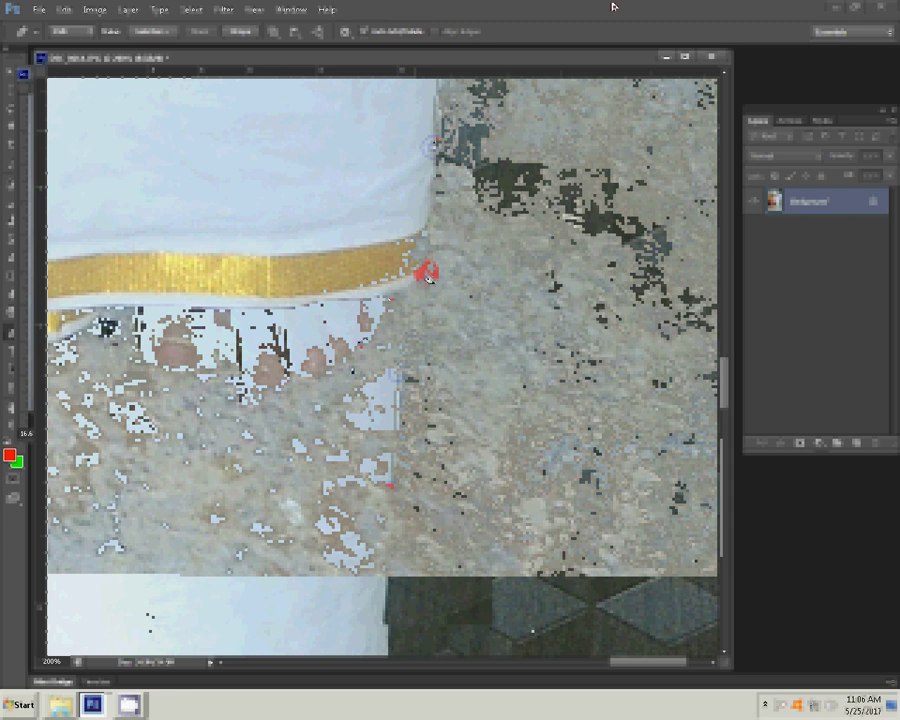
pyautogui.click(275, 387)
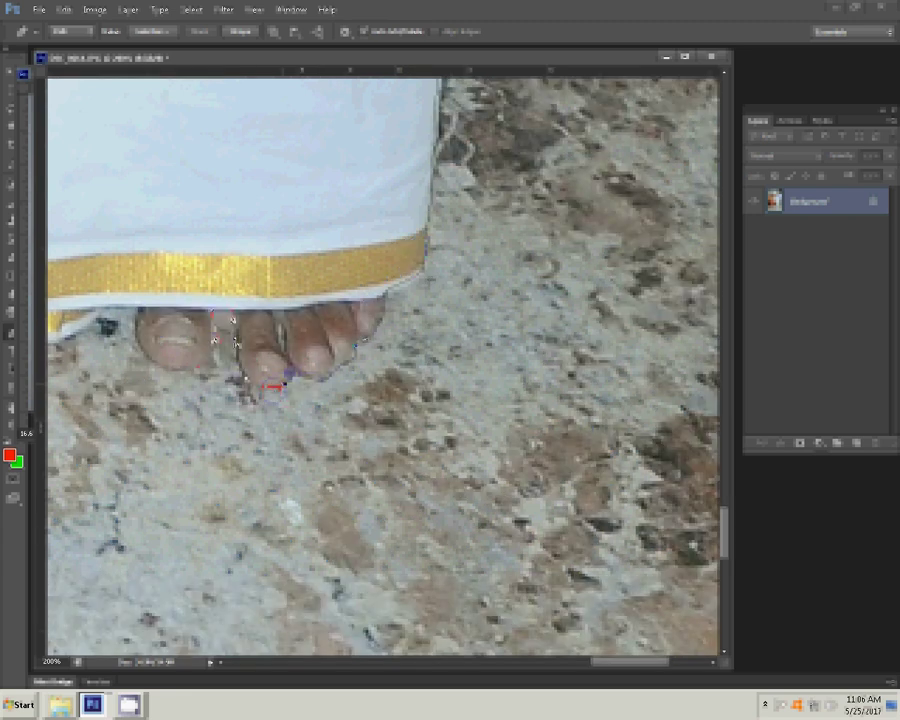
pyautogui.click(284, 298)
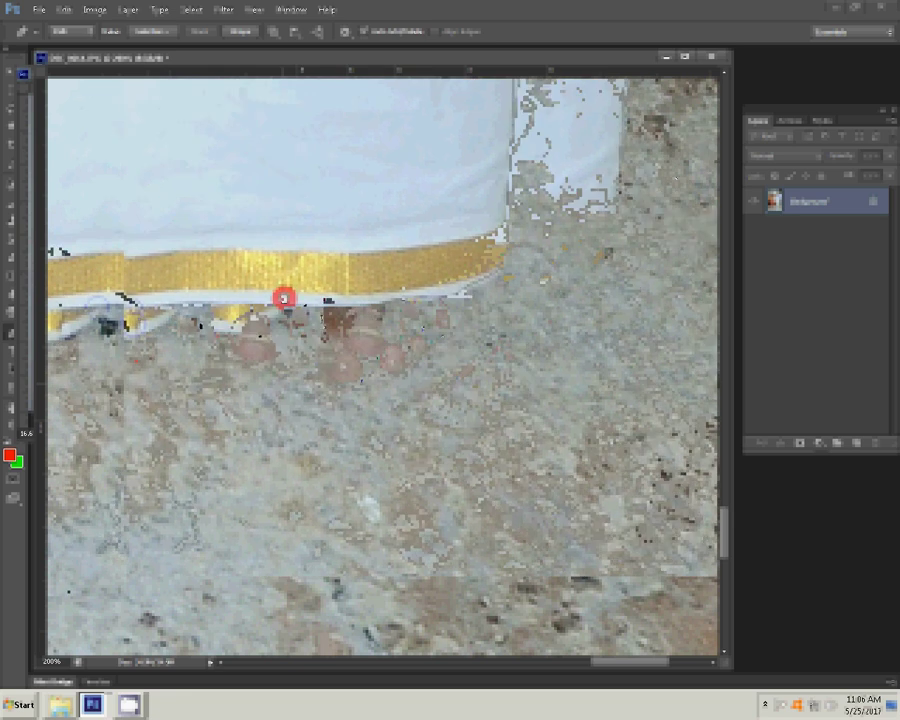
pyautogui.moveTo(284, 298)
pyautogui.mouseDown()
pyautogui.moveTo(433, 385)
pyautogui.moveTo(481, 389)
pyautogui.mouseUp()
# Undo the last anchor and re-trace the dhoti edge down around the big toe.
pyautogui.hotkey('ctrl', 'z')
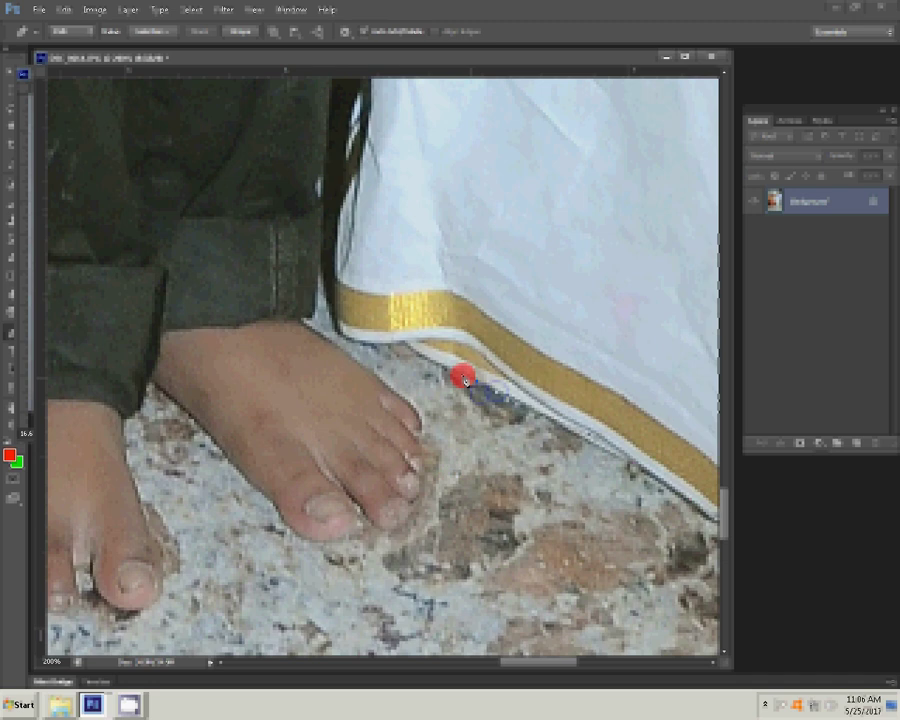
pyautogui.click(322, 194)
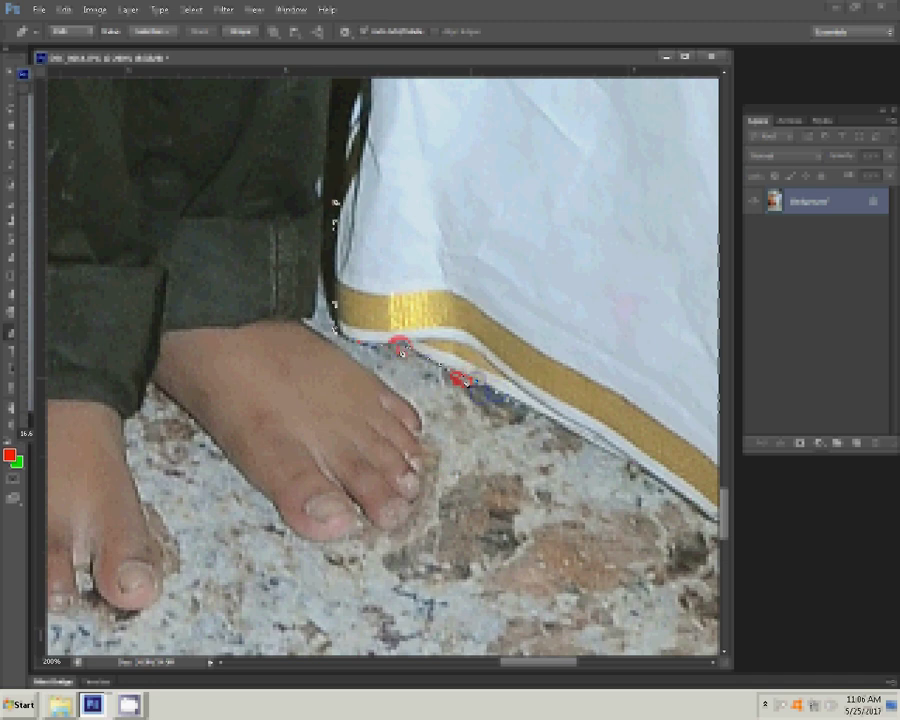
pyautogui.click(316, 300)
pyautogui.click(302, 327)
pyautogui.click(408, 403)
pyautogui.click(425, 438)
pyautogui.click(423, 465)
pyautogui.click(416, 496)
pyautogui.click(391, 533)
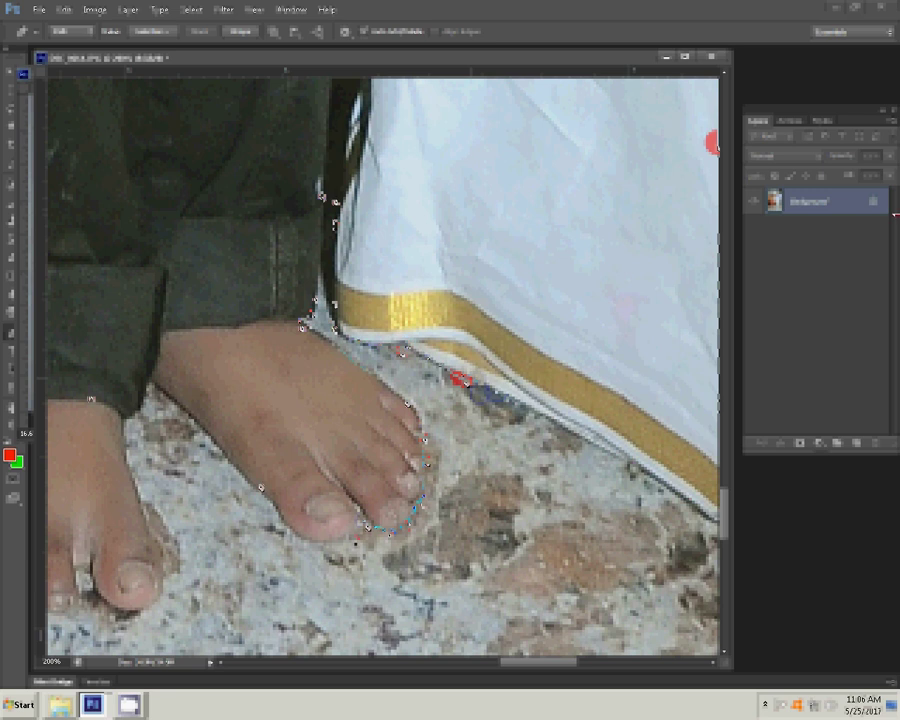
# Continue the path past the foot with curved anchors along the toe tips and hem.
pyautogui.keyDown('ctrl'); pyautogui.click(200, 437); pyautogui.keyUp('ctrl')
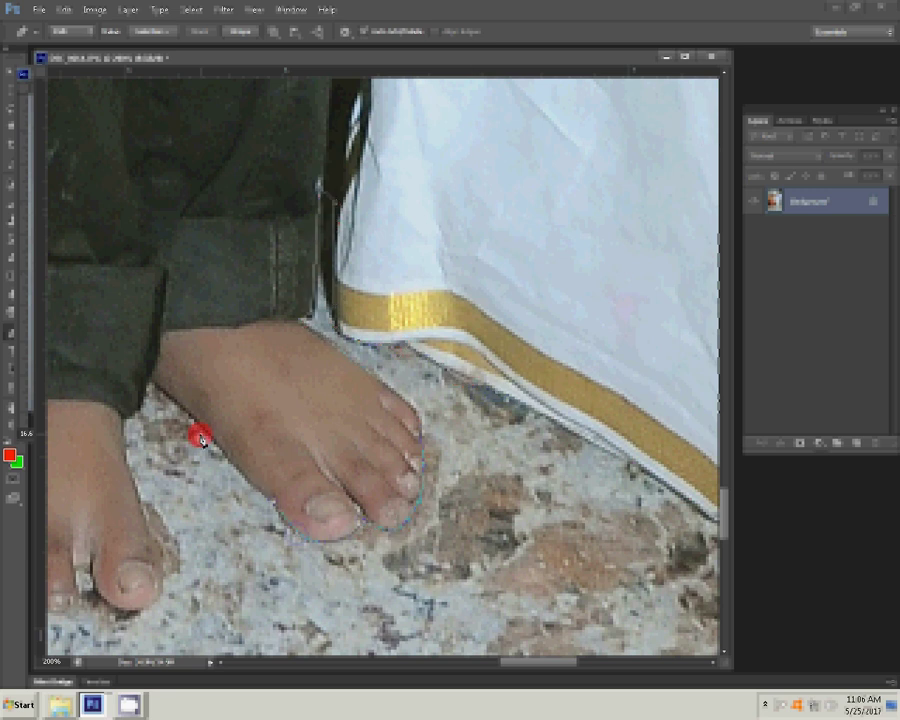
pyautogui.moveTo(200, 437); pyautogui.dragTo(415, 284)
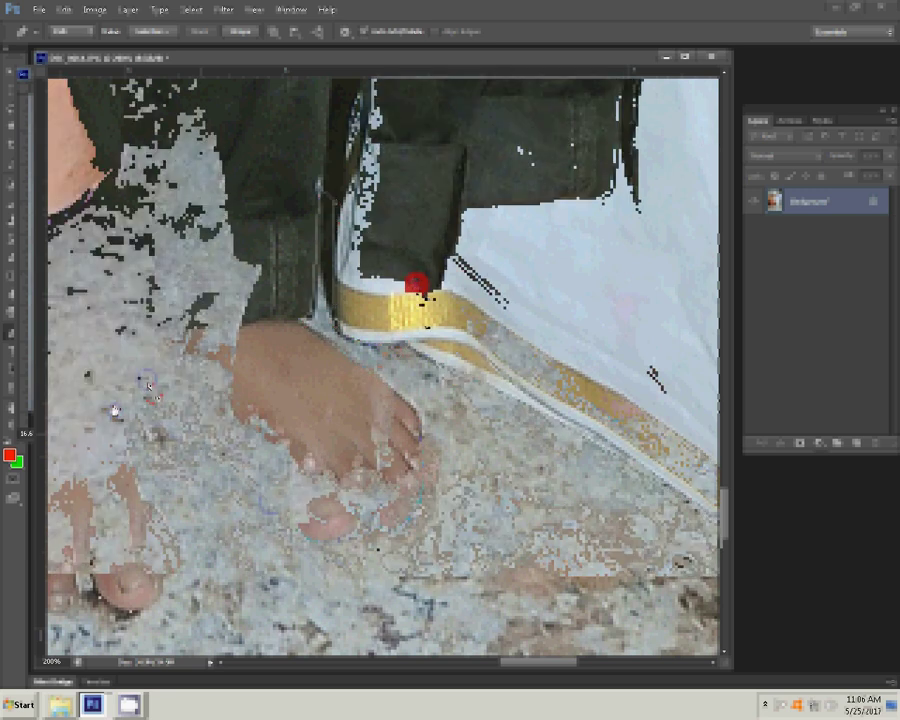
pyautogui.moveTo(440, 500); pyautogui.dragTo(472, 456)
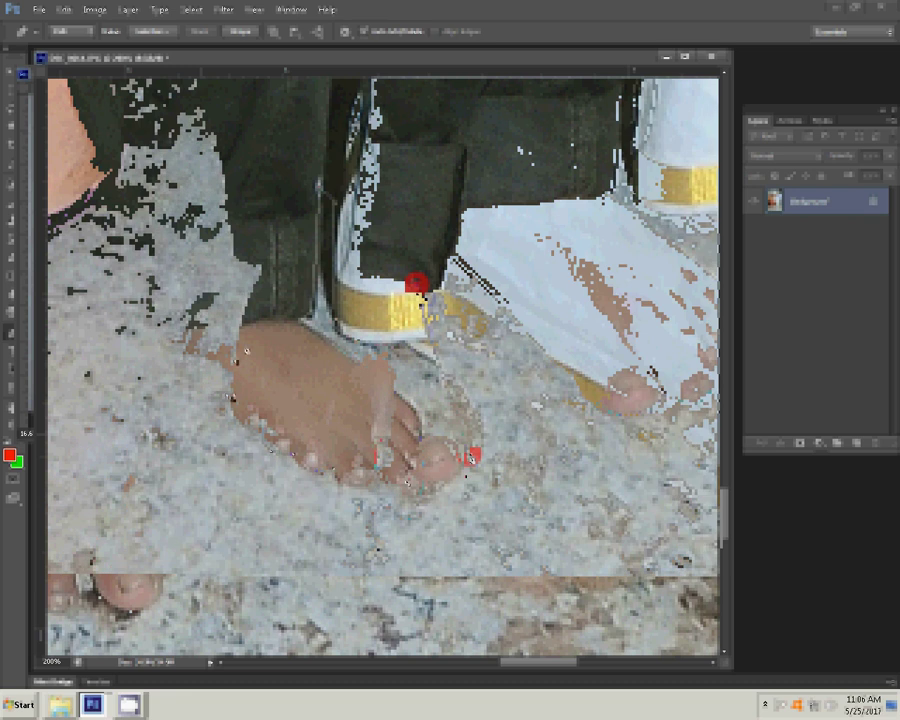
pyautogui.click(473, 455)
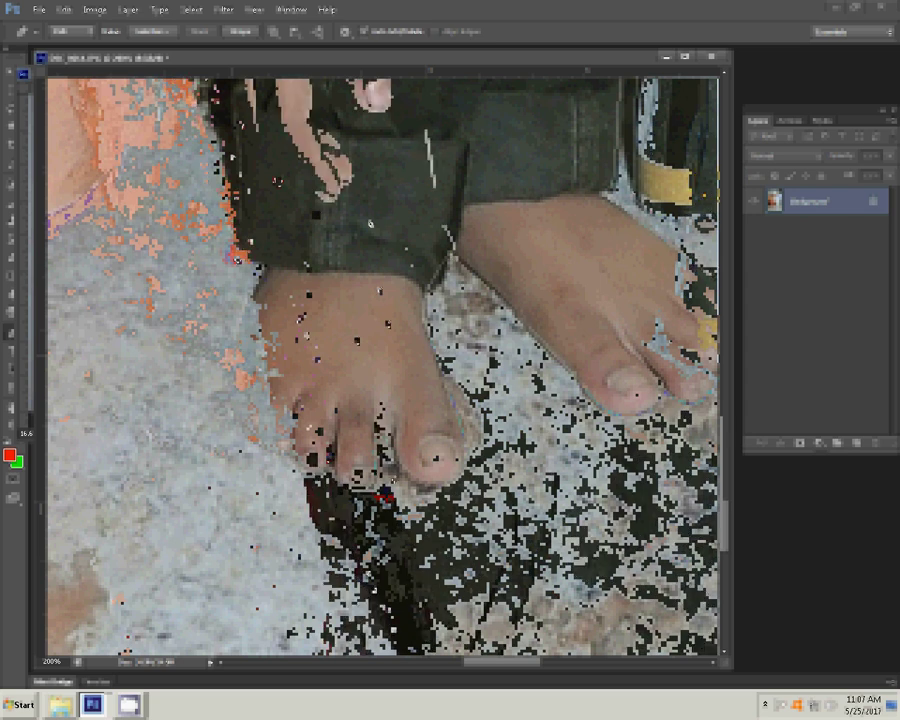
pyautogui.moveTo(80, 130); pyautogui.dragTo(318, 204)
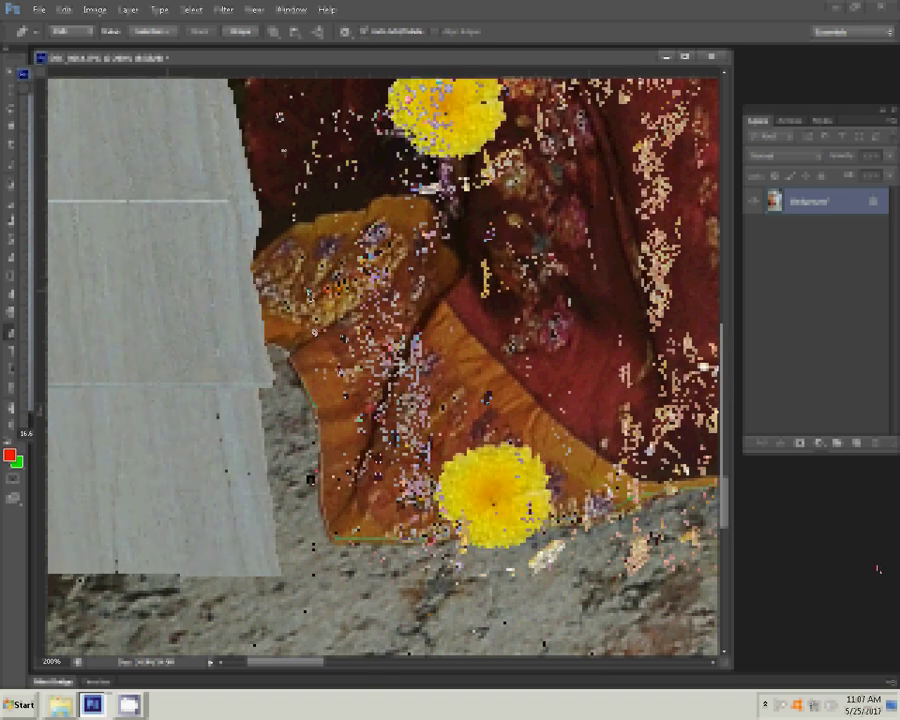
# Place Pen anchors from the dress hem down the earring, along the neck, and across the shoulder.
pyautogui.click(337, 543)
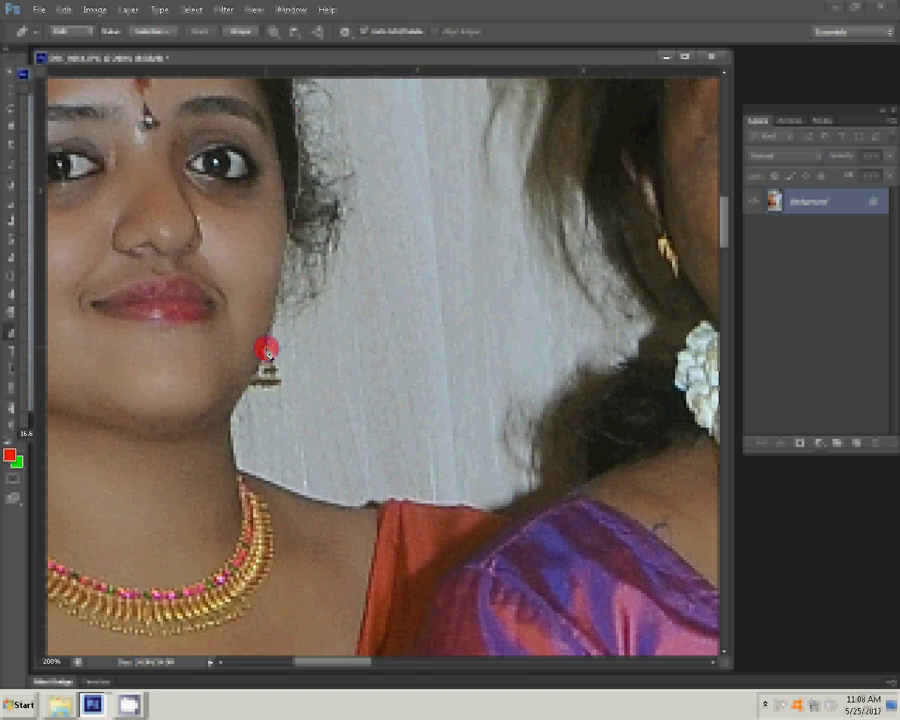
pyautogui.click(262, 391)
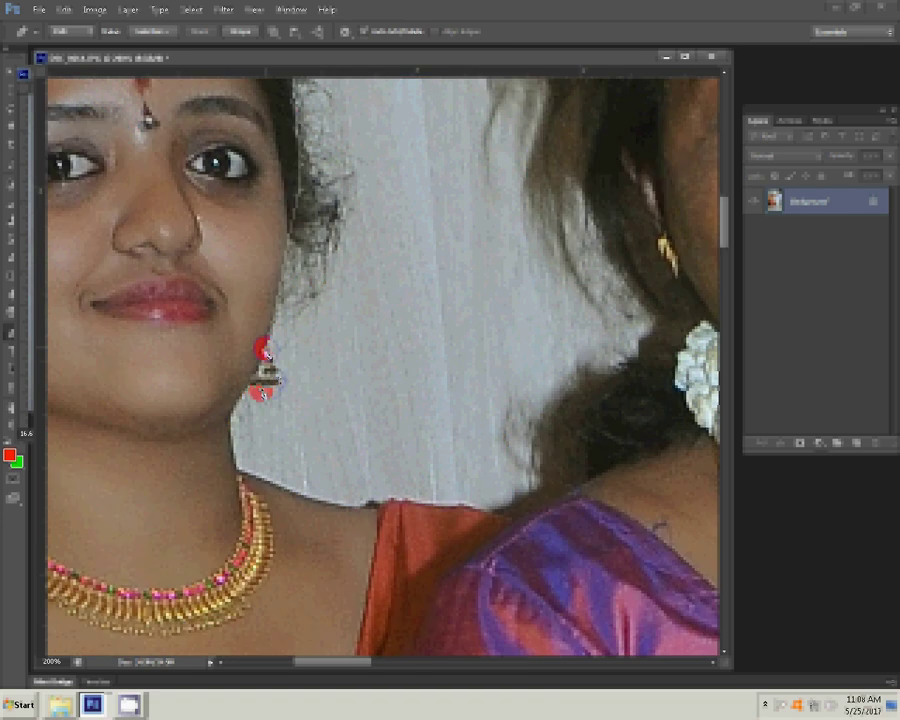
pyautogui.click(209, 472)
pyautogui.click(241, 483)
pyautogui.click(268, 489)
pyautogui.click(313, 505)
pyautogui.click(355, 511)
pyautogui.click(366, 513)
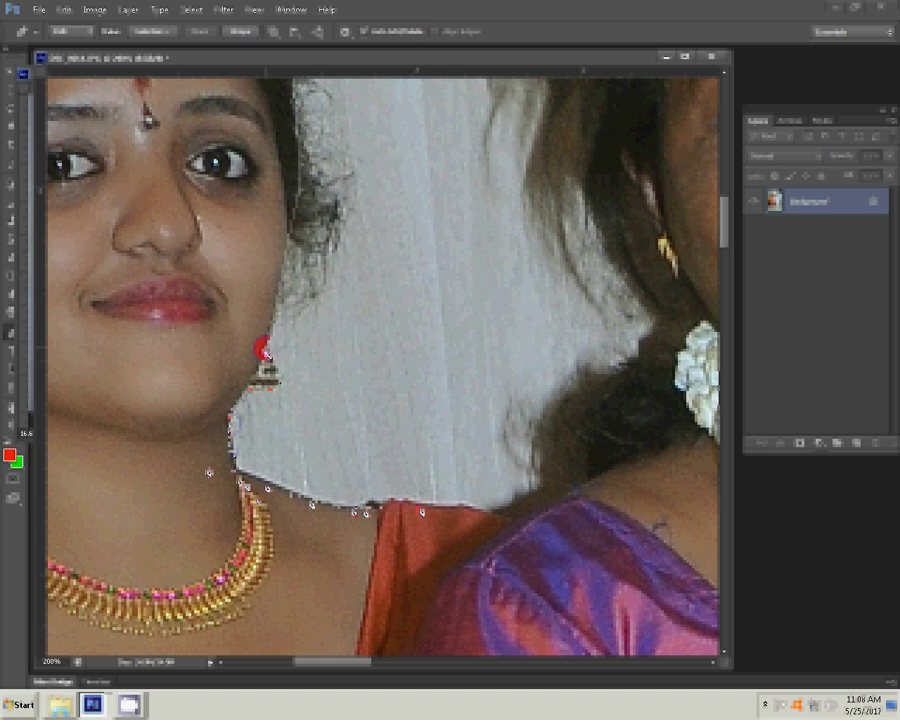
pyautogui.click(422, 511)
pyautogui.click(487, 521)
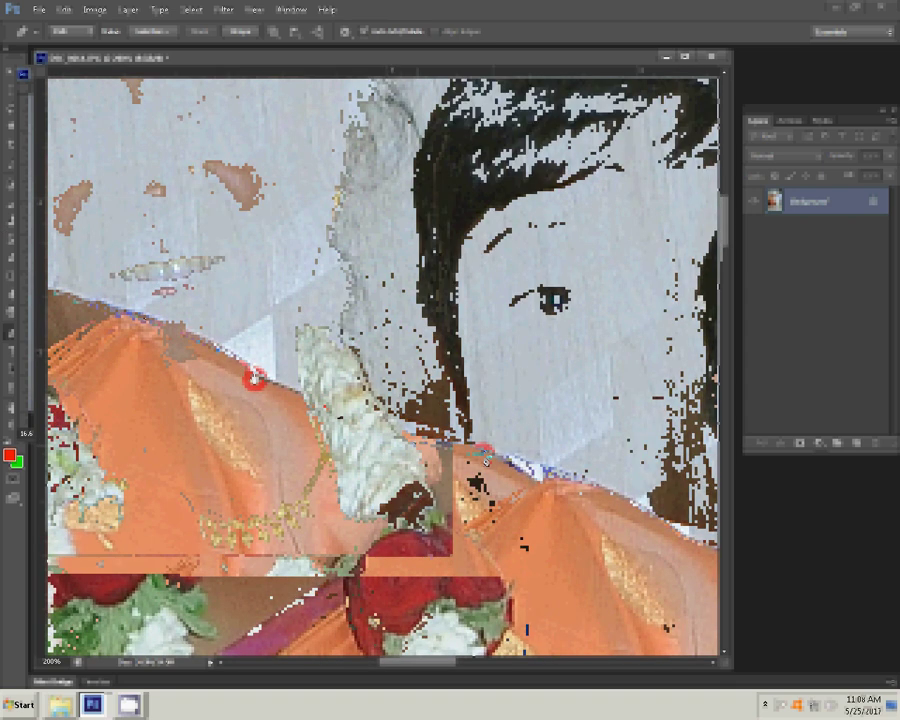
# Trace the pen path up around the boy's hair, the shoulders and the father's hair.
pyautogui.moveTo(445, 430)
pyautogui.mouseDown()
pyautogui.moveTo(412, 330)
pyautogui.moveTo(410, 175)
pyautogui.mouseUp()
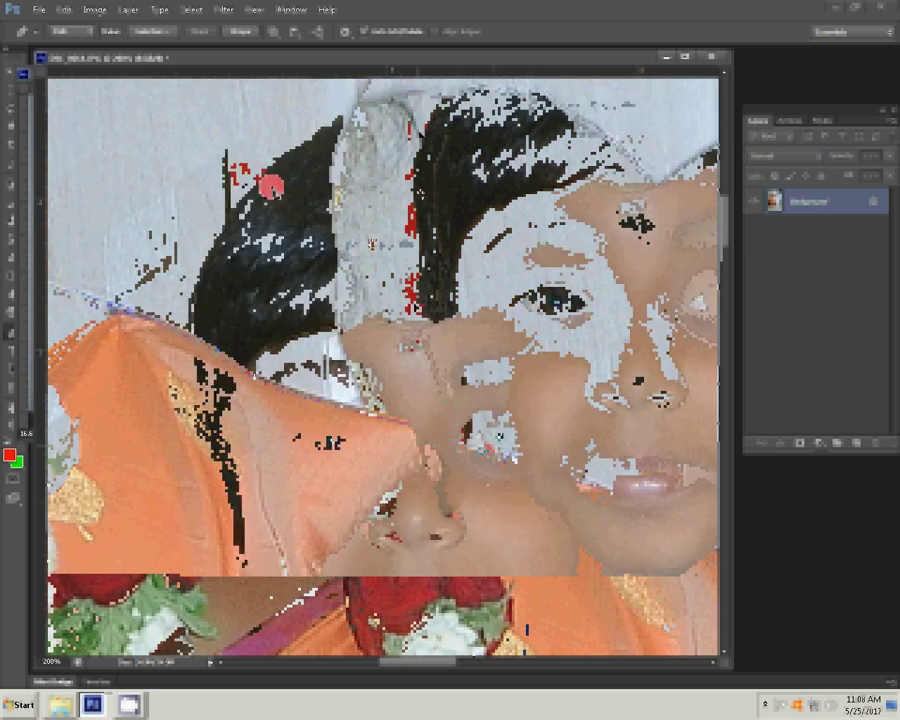
pyautogui.moveTo(270, 186); pyautogui.dragTo(315, 138)
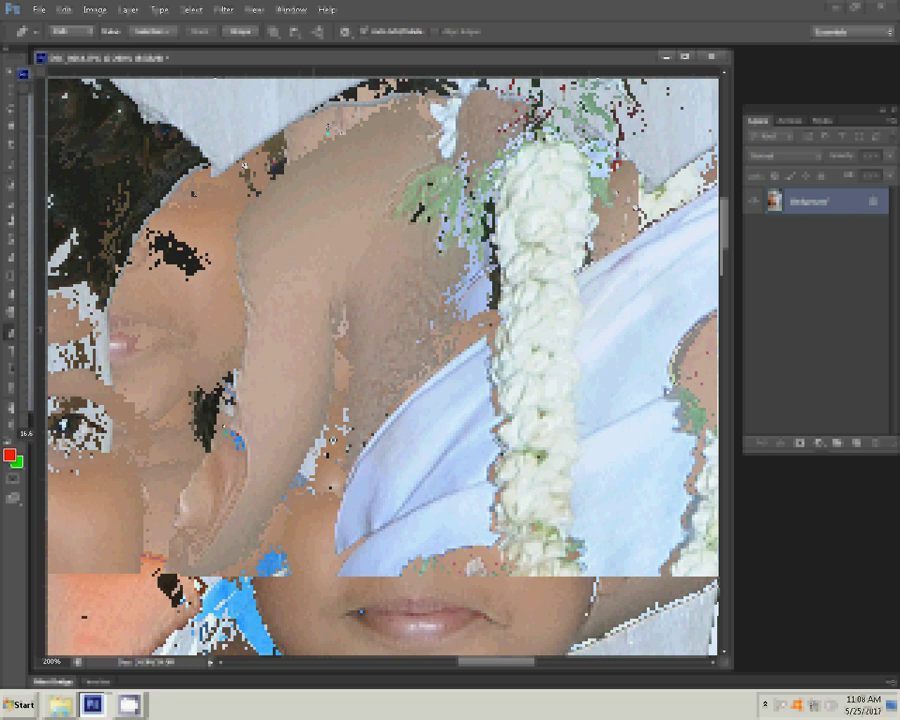
pyautogui.click(215, 166)
pyautogui.click(217, 211)
pyautogui.click(240, 192)
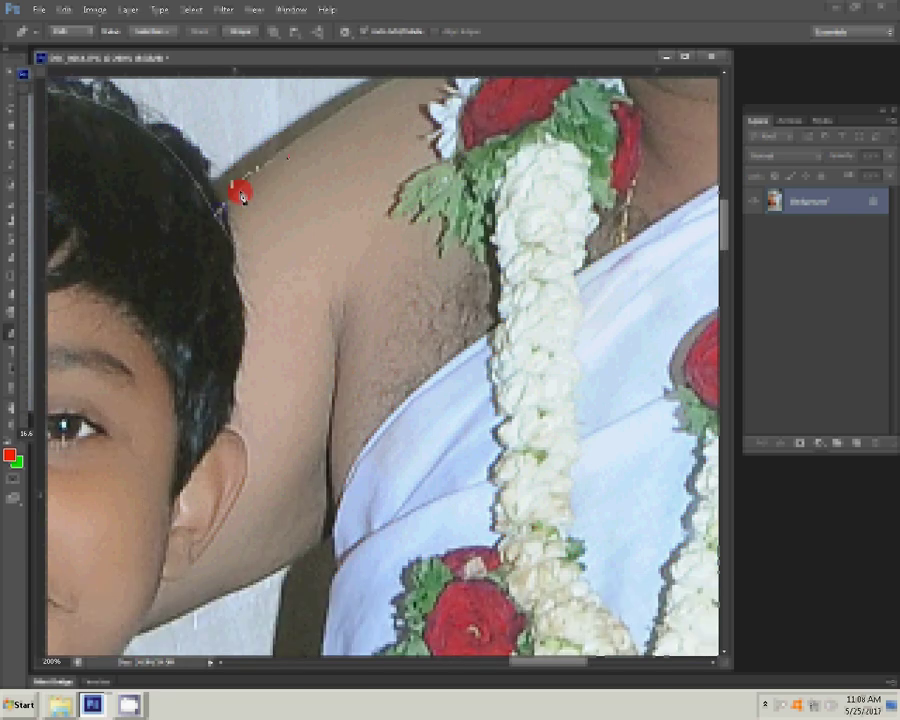
pyautogui.click(399, 240)
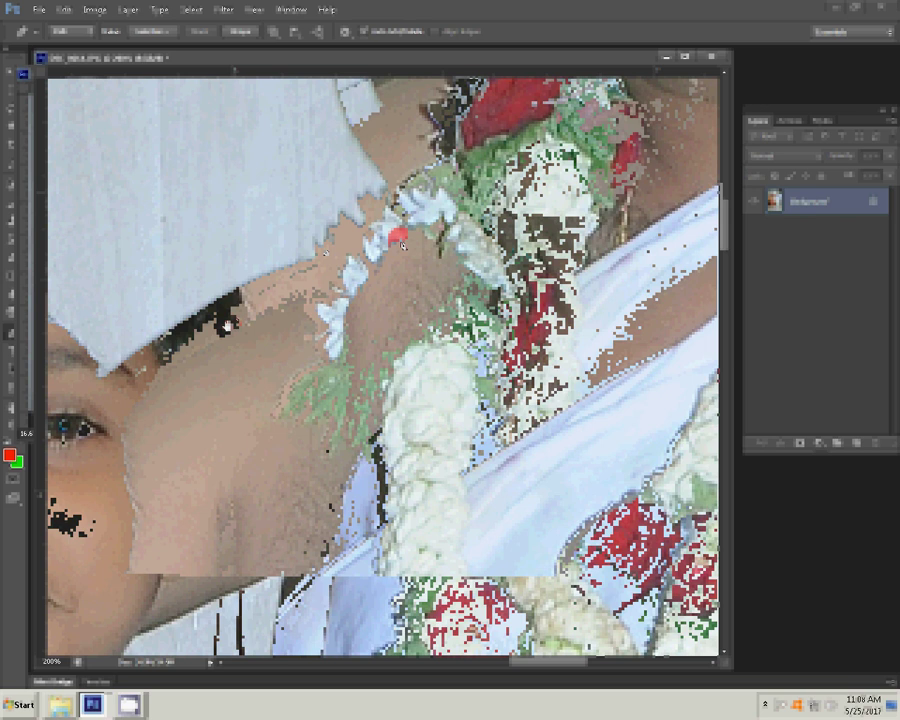
pyautogui.click(301, 276)
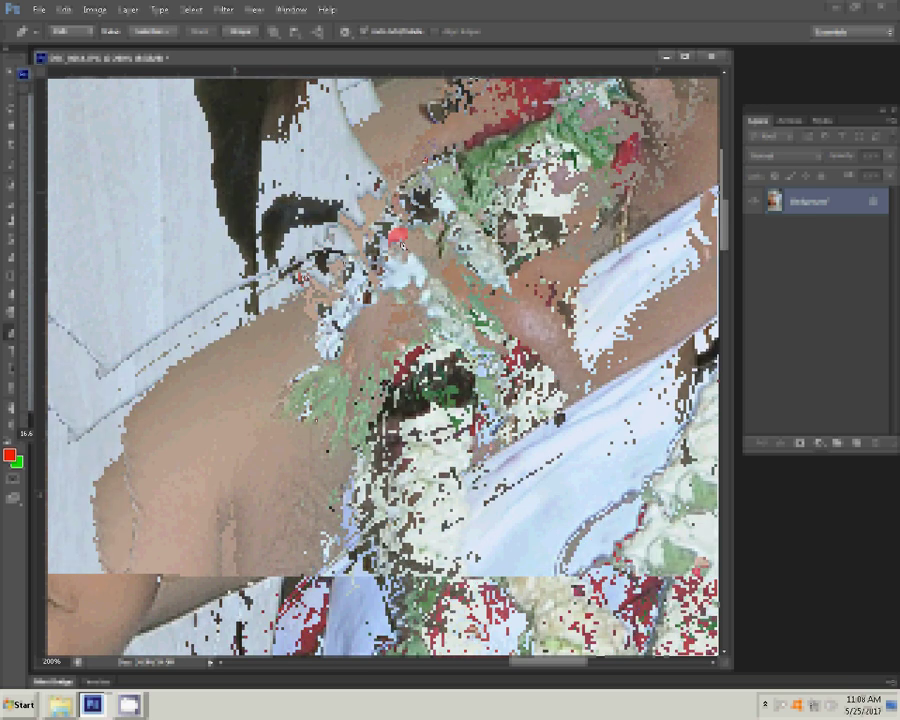
pyautogui.click(196, 434)
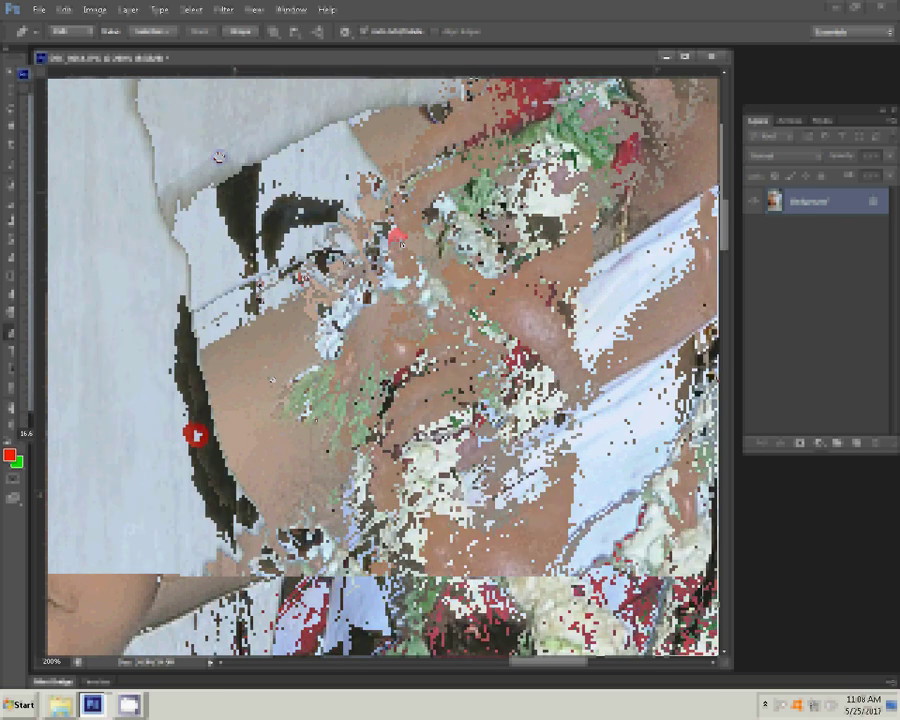
pyautogui.click(228, 232)
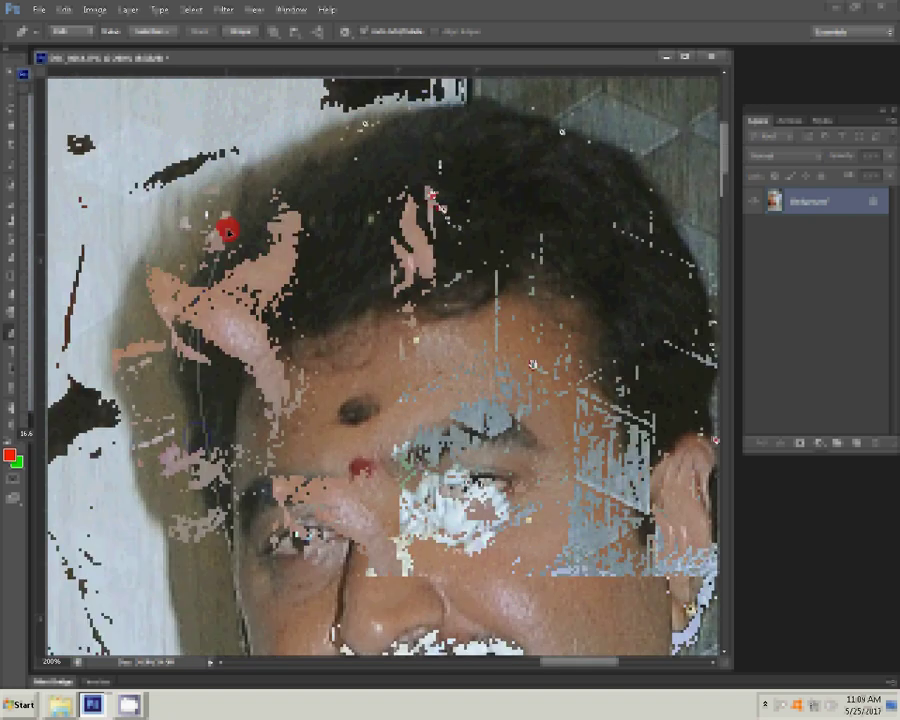
# Convert the traced path into a selection with Make Selection.
pyautogui.rightClick(405, 178)
pyautogui.click(465, 225)
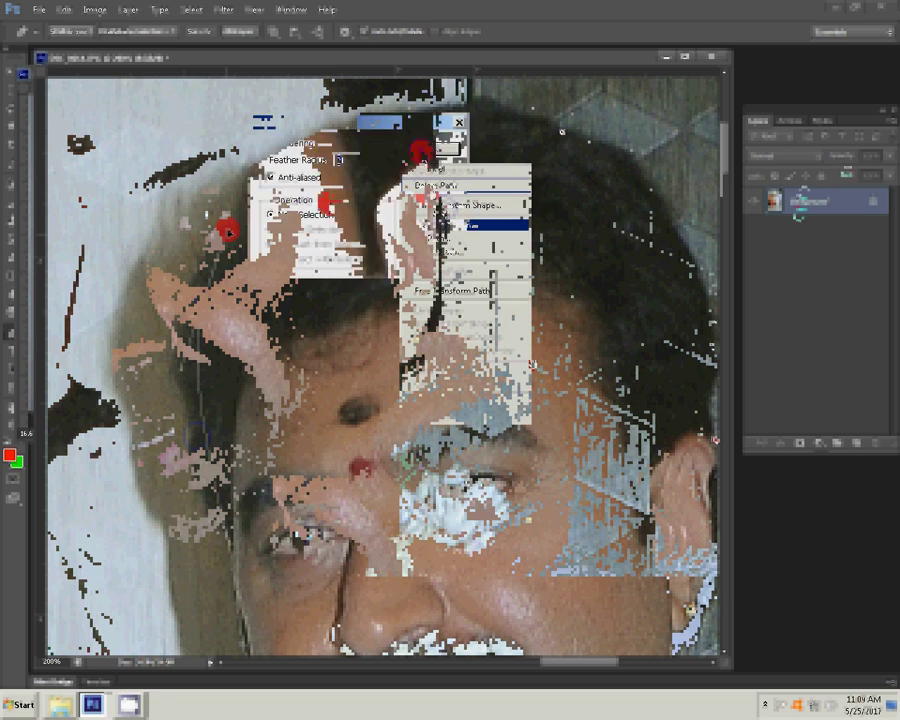
pyautogui.click(810, 210)
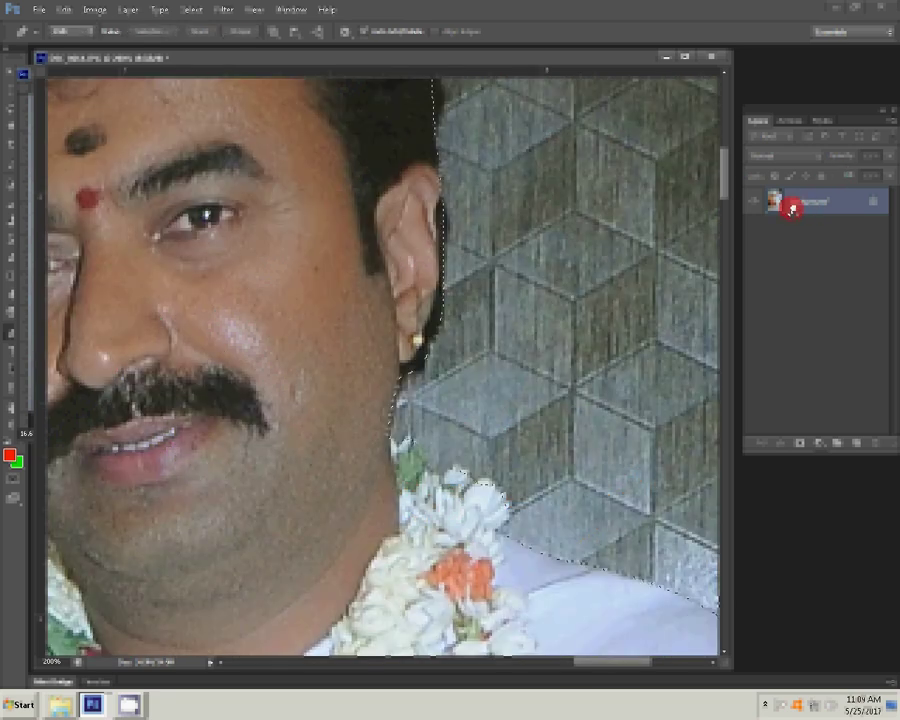
# Duplicate the Background layer, delete everything outside the family, and fit the view on screen.
pyautogui.moveTo(792, 208); pyautogui.dragTo(767, 250)
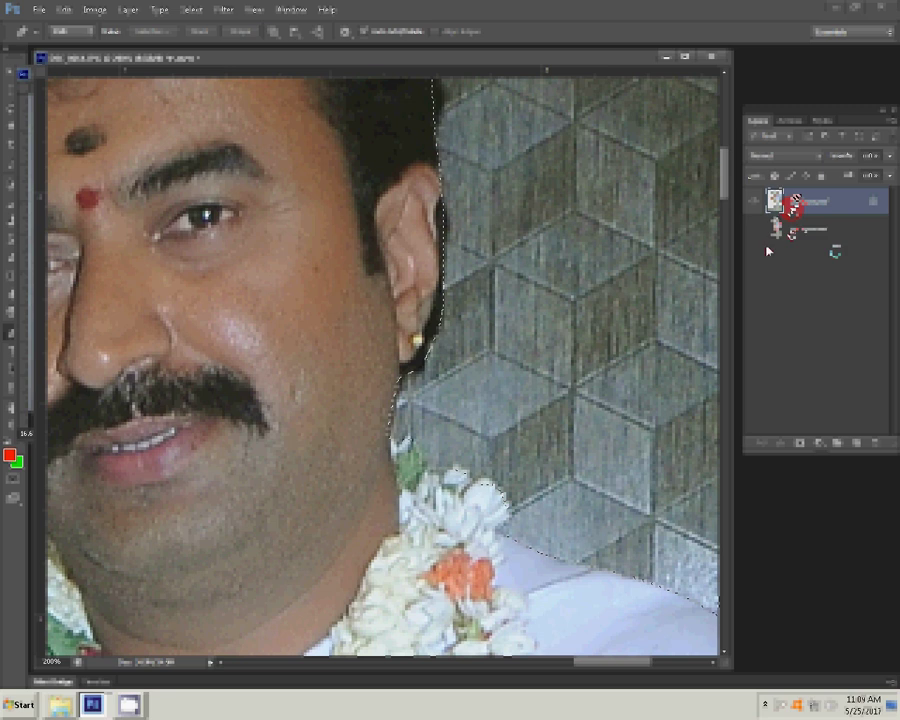
pyautogui.press('Delete')
pyautogui.press('z')
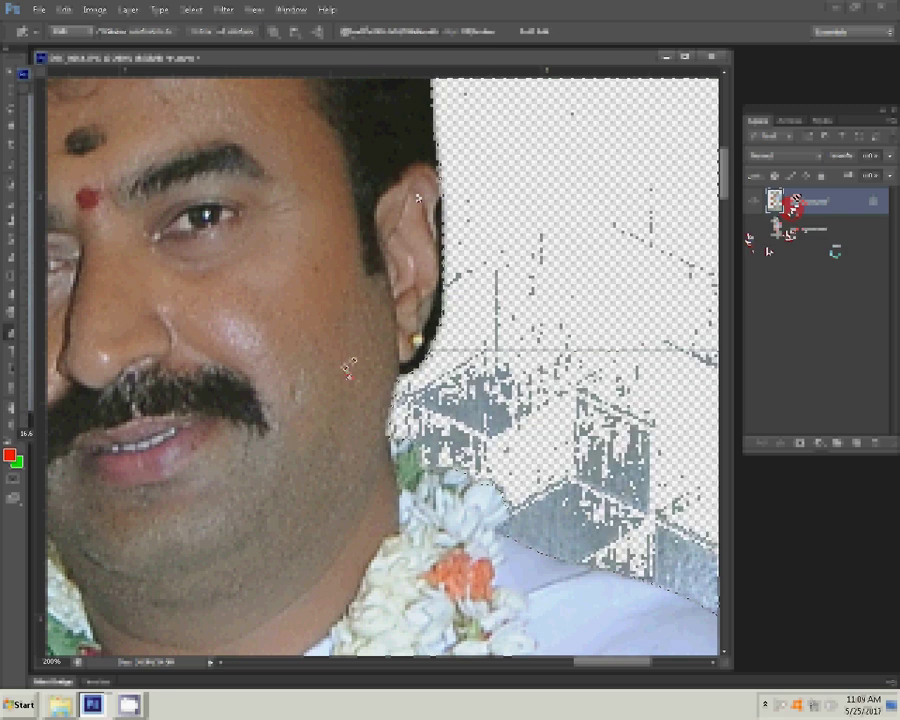
pyautogui.rightClick(347, 366)
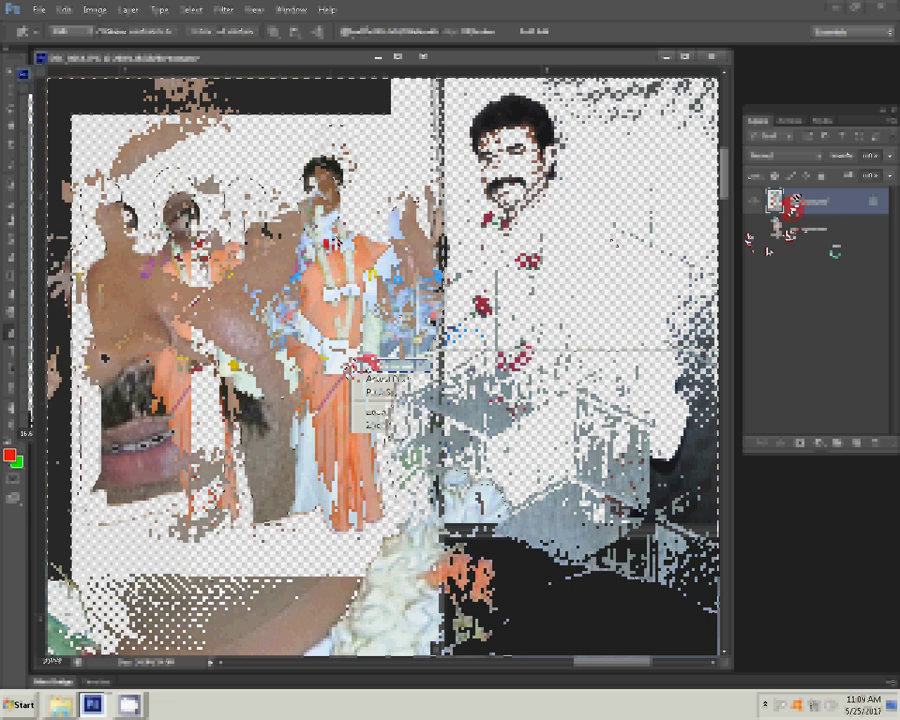
pyautogui.click(610, 232)
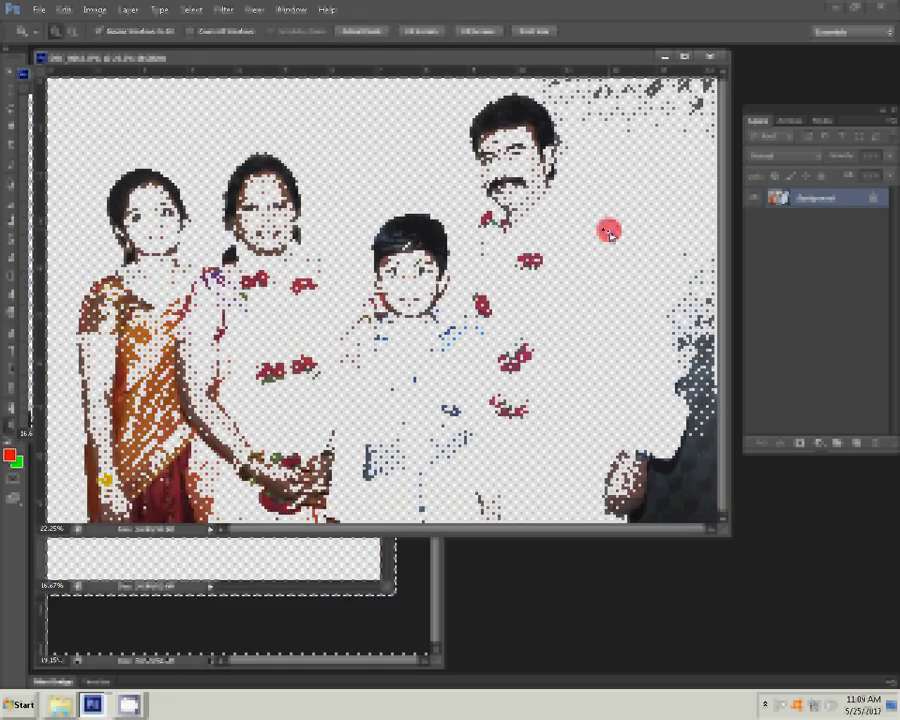
# Browse to LOCAL DISK (D:) > Backgrounds > All garound and open image 33 in Photoshop.
pyautogui.click(163, 531)
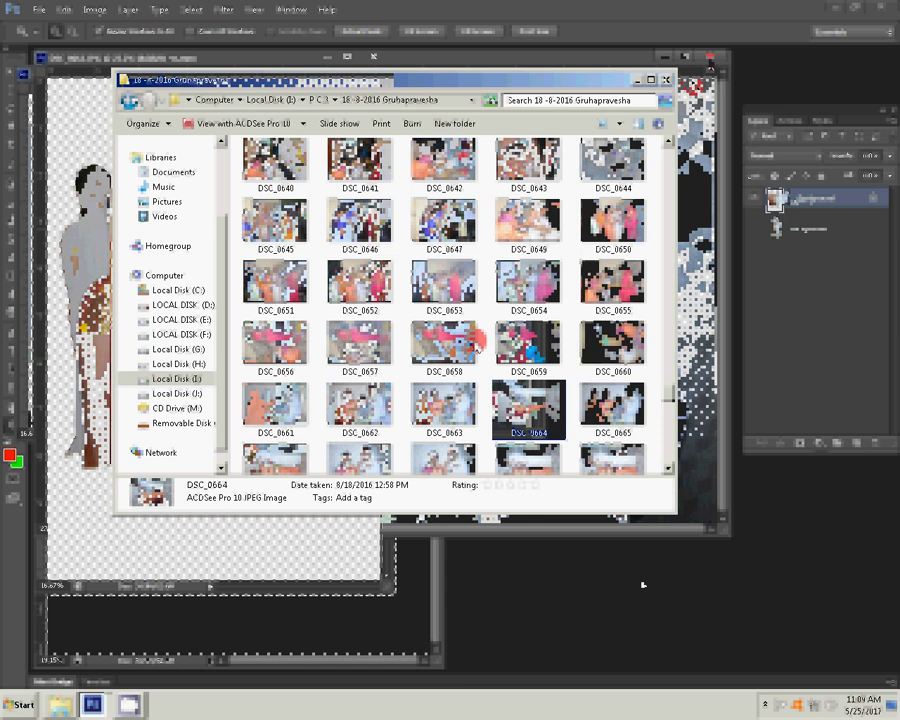
pyautogui.press('super')
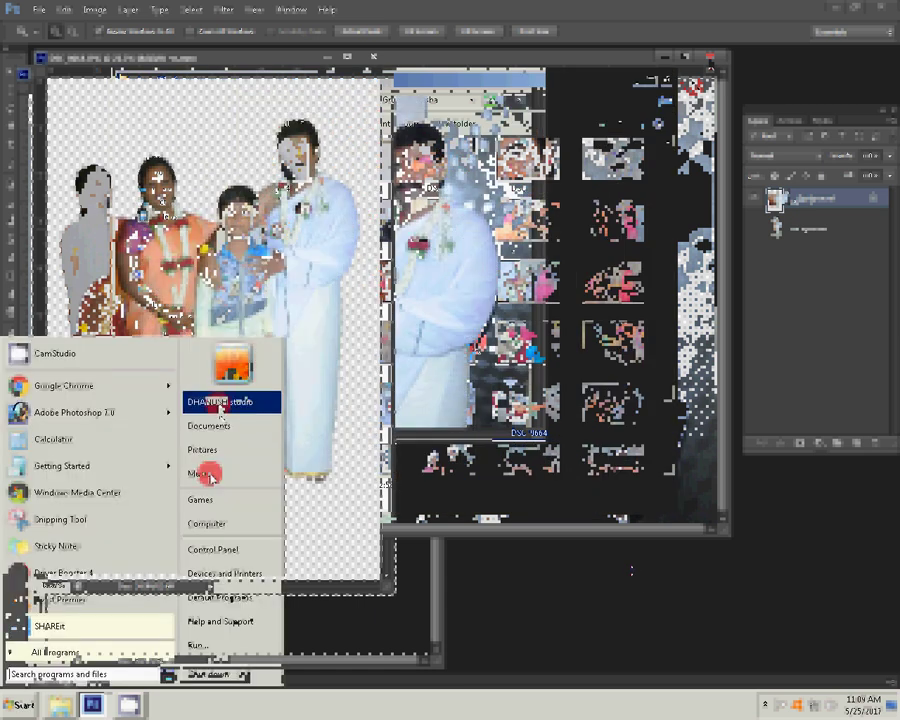
pyautogui.click(208, 476)
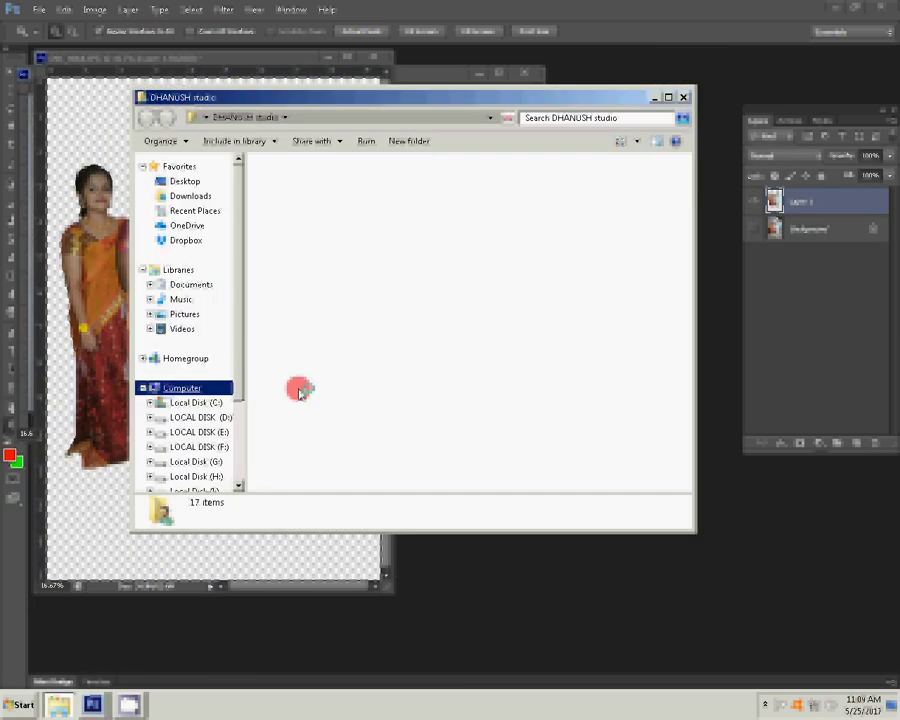
pyautogui.press('Right')
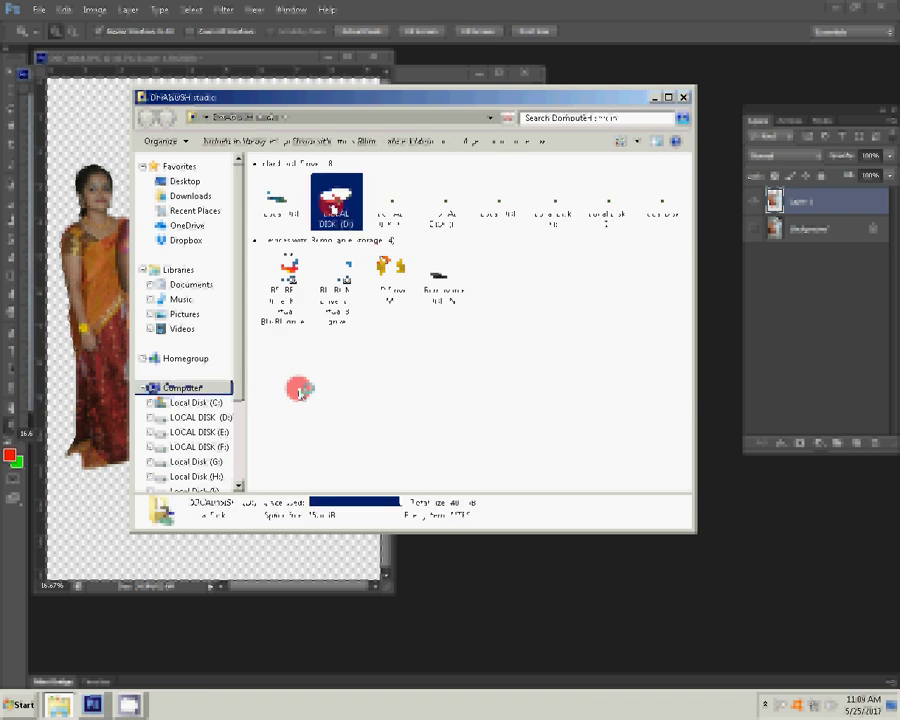
pyautogui.press('Return')
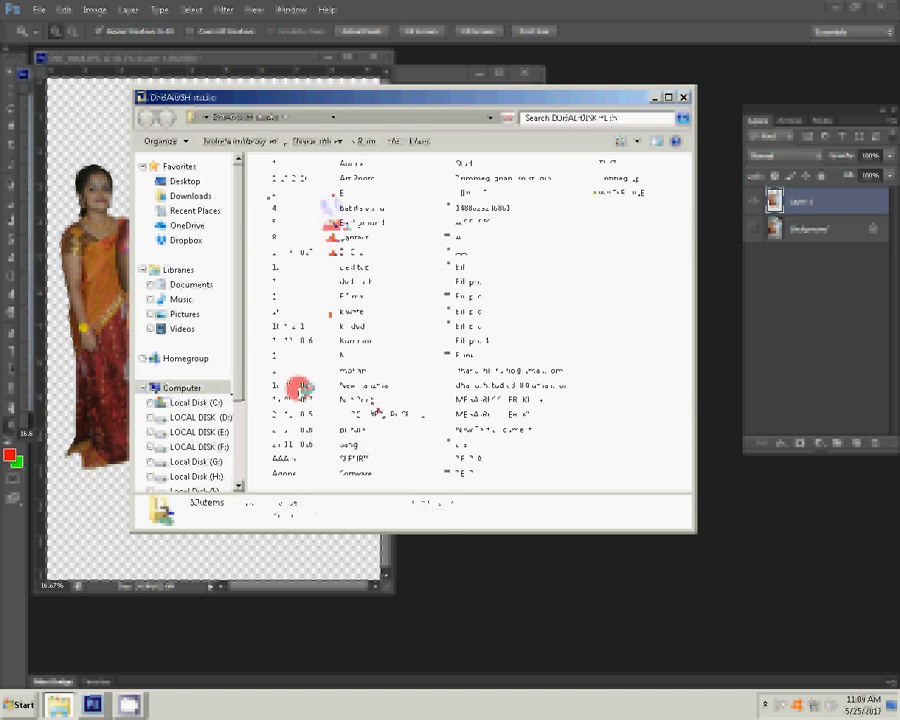
pyautogui.click(366, 222)
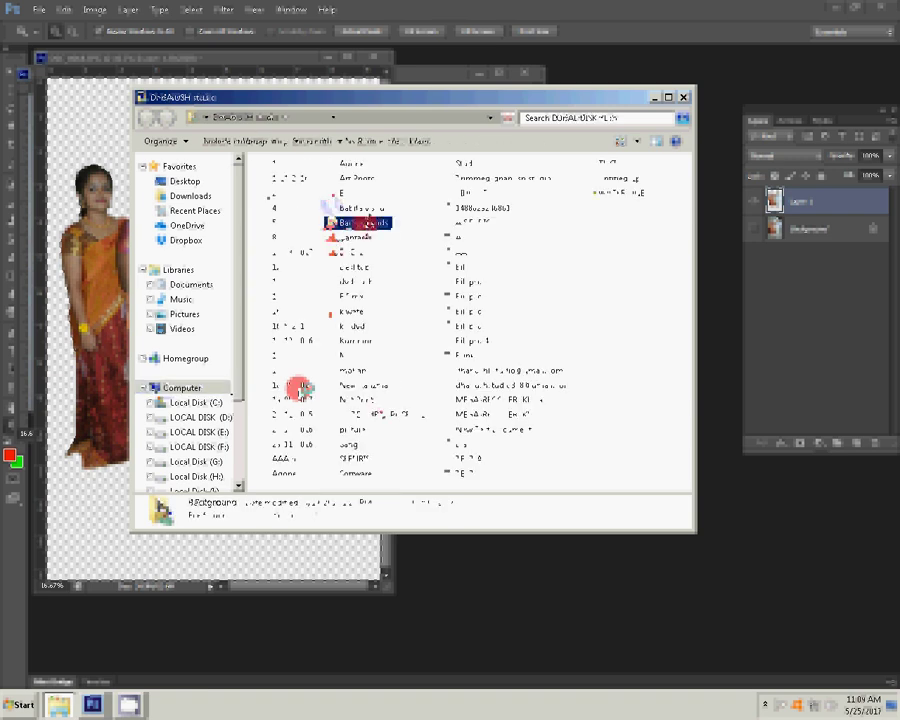
pyautogui.press('Return')
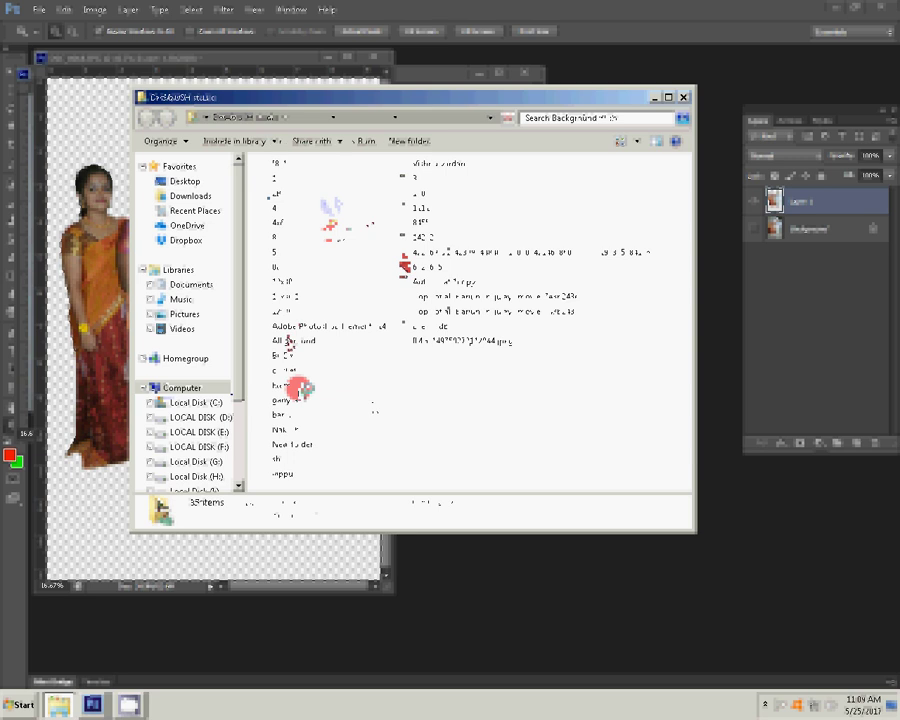
pyautogui.click(289, 341)
pyautogui.doubleClick(289, 341)
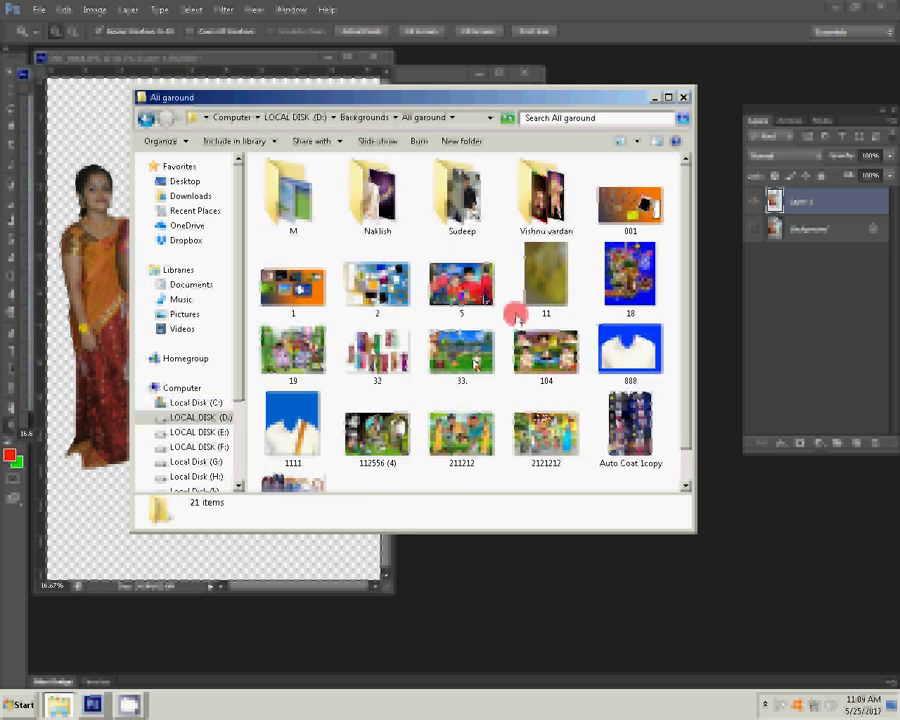
pyautogui.doubleClick(468, 360)
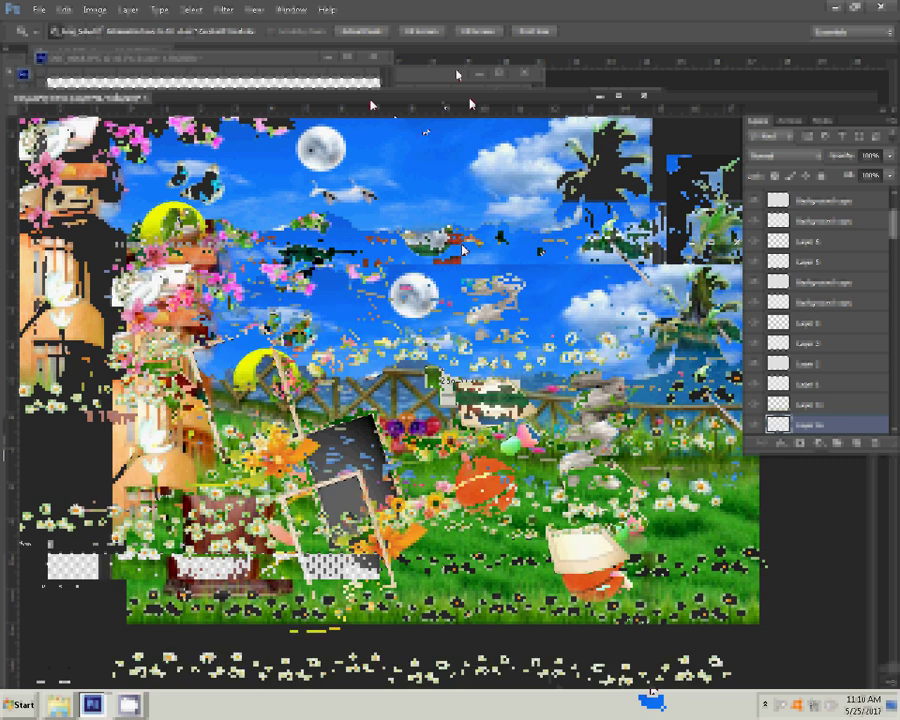
# Set the paper note layer to 40% opacity, then bring the family document forward.
pyautogui.click(463, 206)
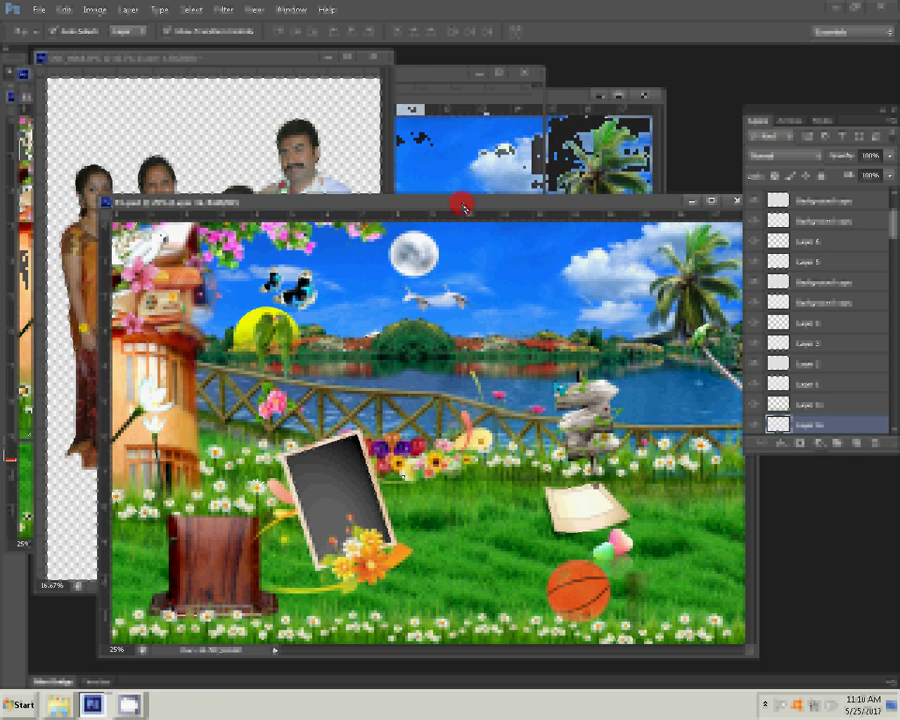
pyautogui.press('4')
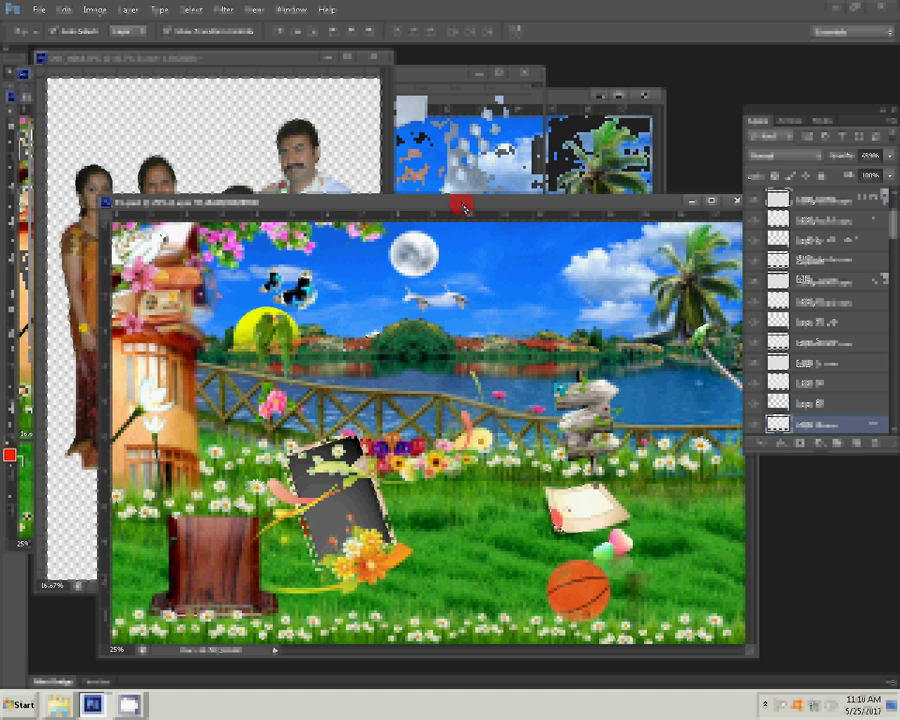
pyautogui.press('4')
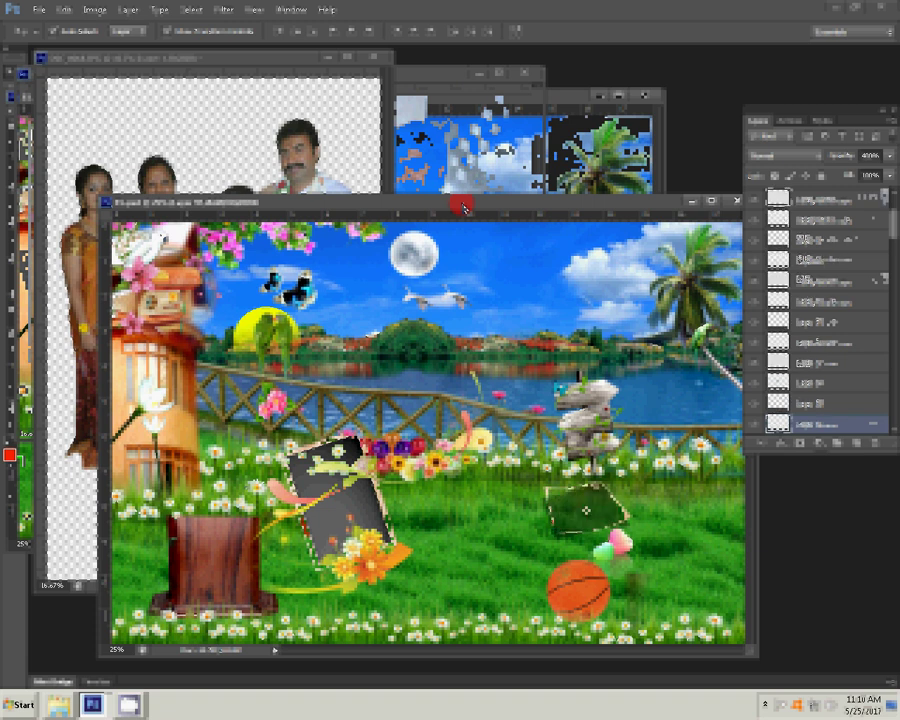
pyautogui.click(320, 236)
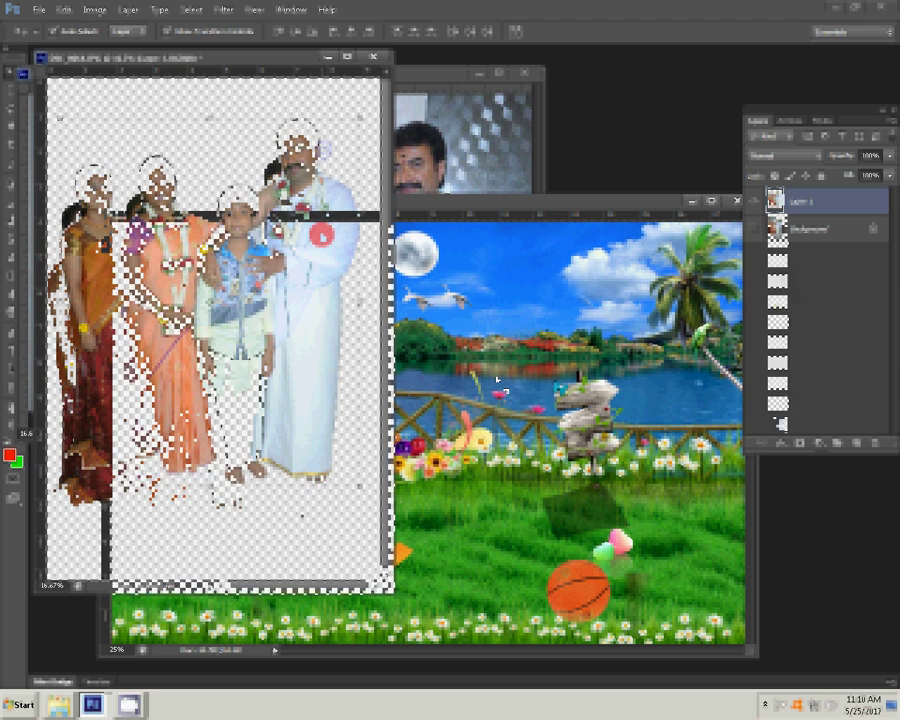
# Move the family layer into the garden document, scaled down and positioned on the grass.
pyautogui.moveTo(320, 236)
pyautogui.mouseDown()
pyautogui.moveTo(498, 384)
pyautogui.moveTo(466, 424)
pyautogui.mouseUp()
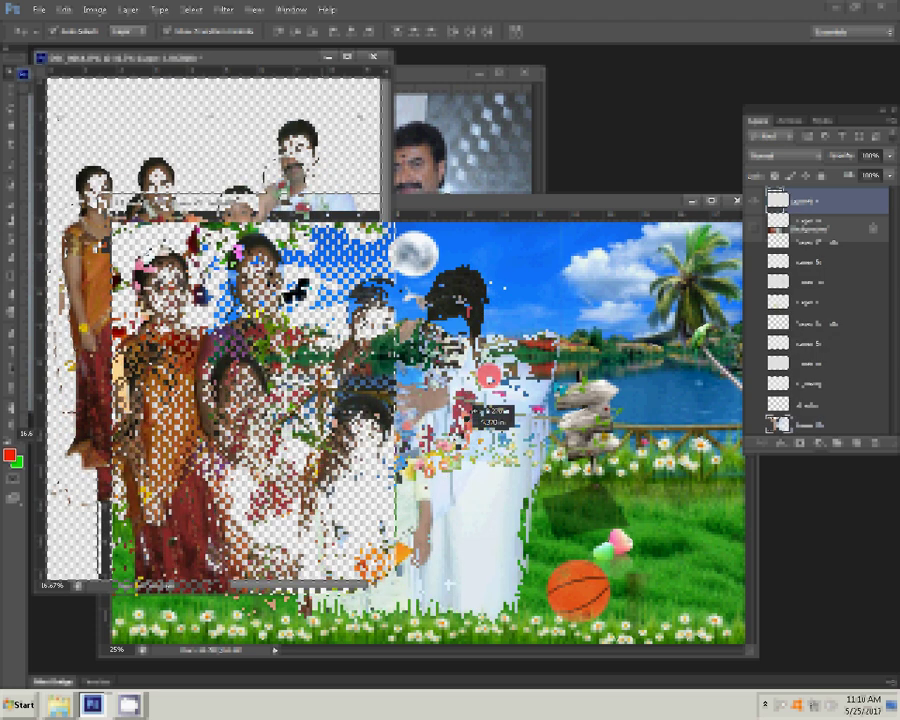
pyautogui.moveTo(448, 584)
pyautogui.mouseDown()
pyautogui.moveTo(448, 370)
pyautogui.moveTo(455, 376)
pyautogui.mouseUp()
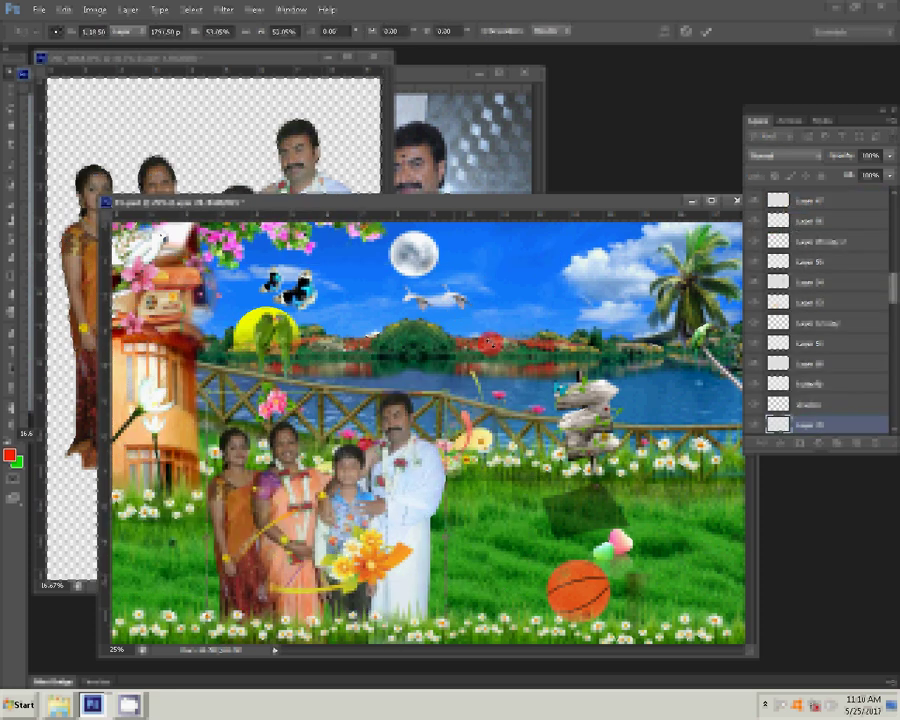
pyautogui.moveTo(455, 376); pyautogui.dragTo(345, 353)
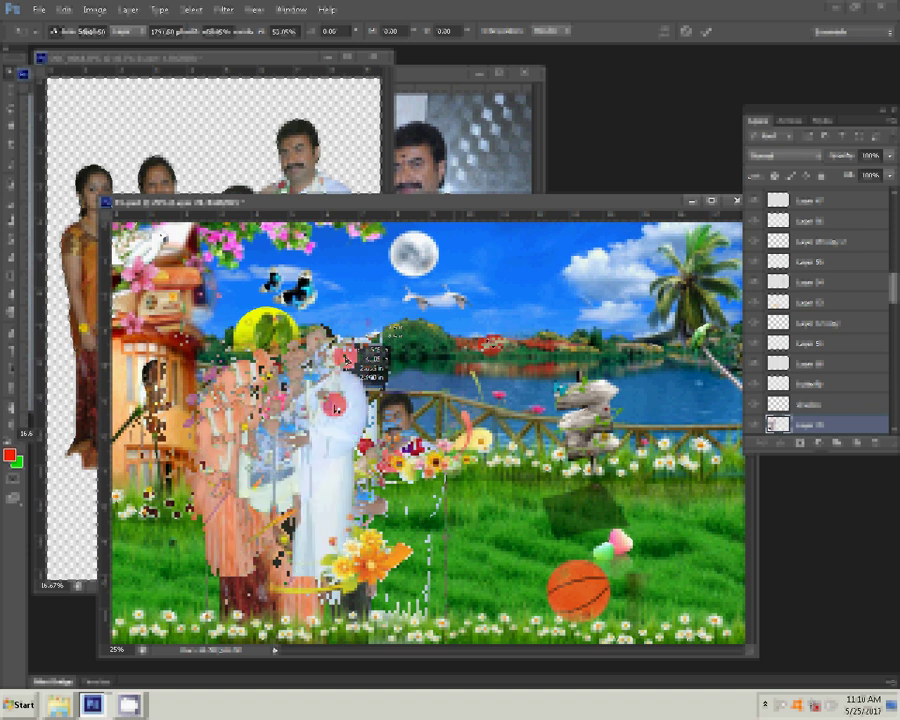
pyautogui.moveTo(345, 353); pyautogui.dragTo(424, 200)
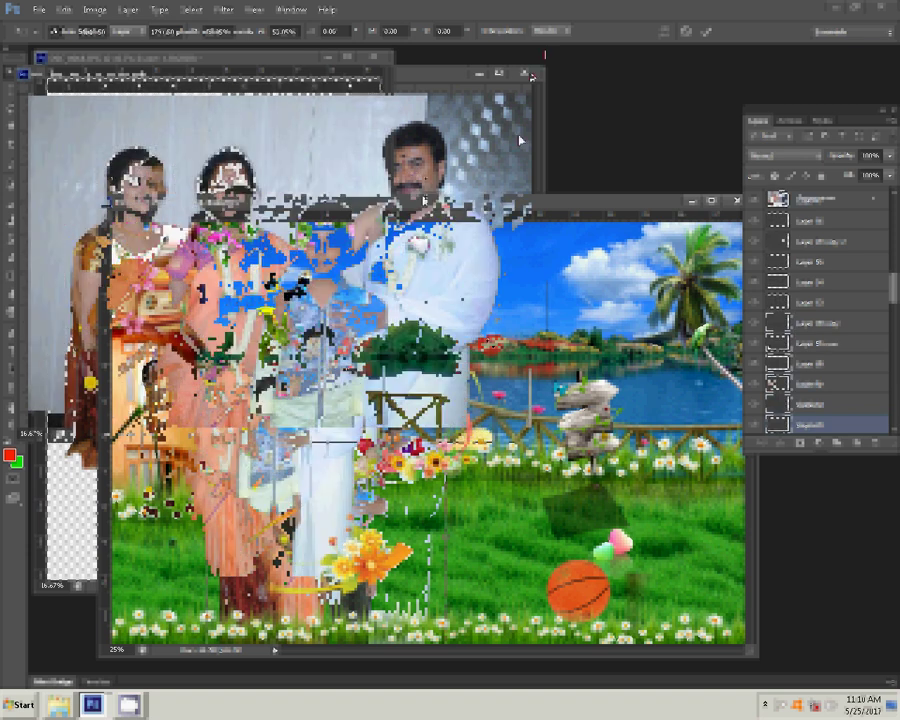
pyautogui.click(363, 27)
# Close DSC_0664.JPG without saving changes, keeping the garden composite open.
pyautogui.click(374, 57)
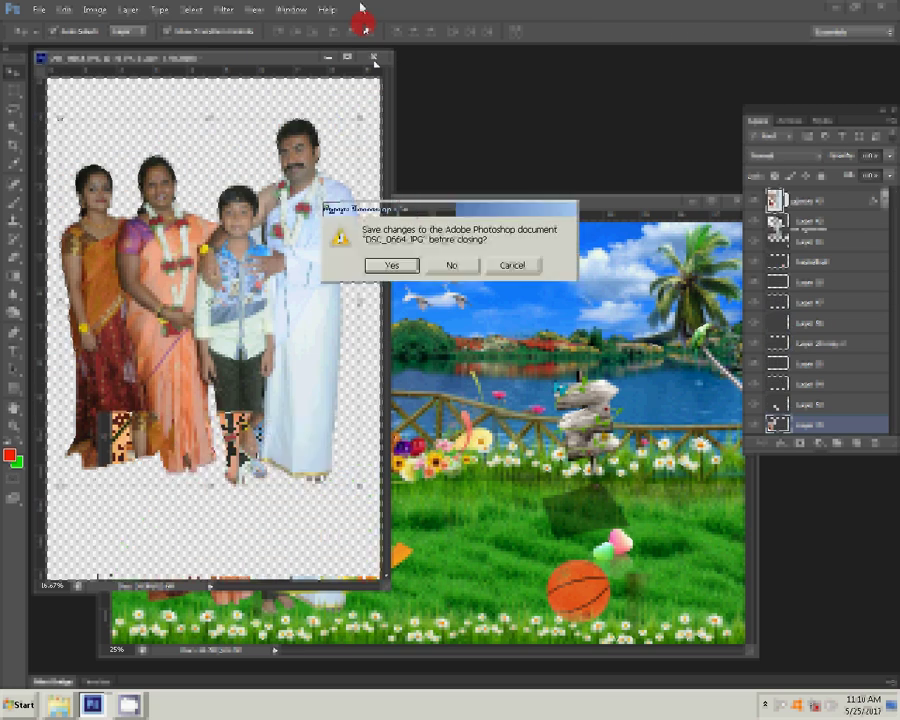
pyautogui.click(450, 267)
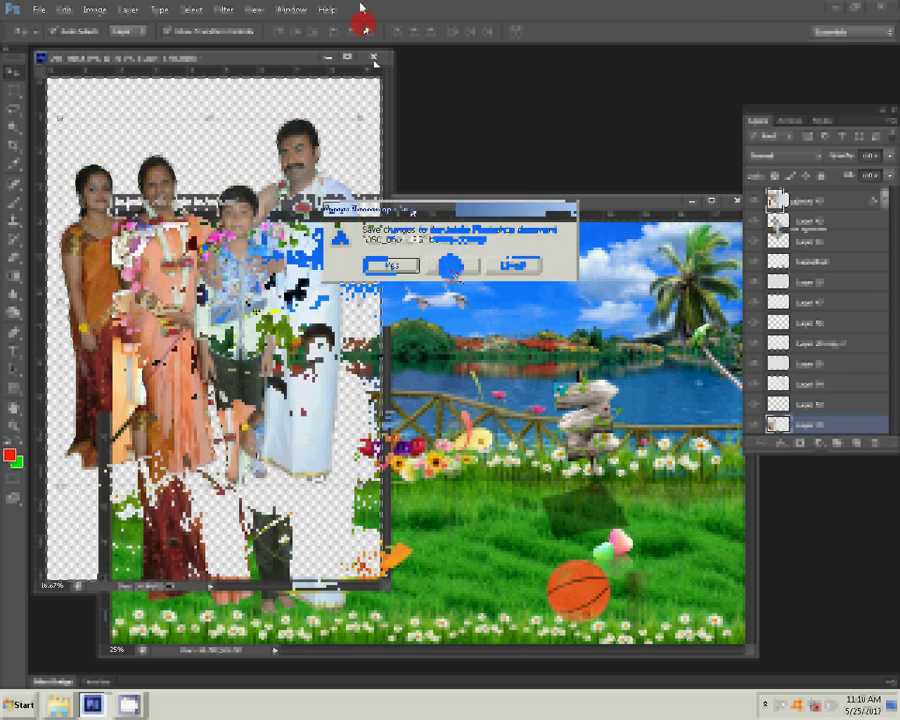
pyautogui.moveTo(93, 704)
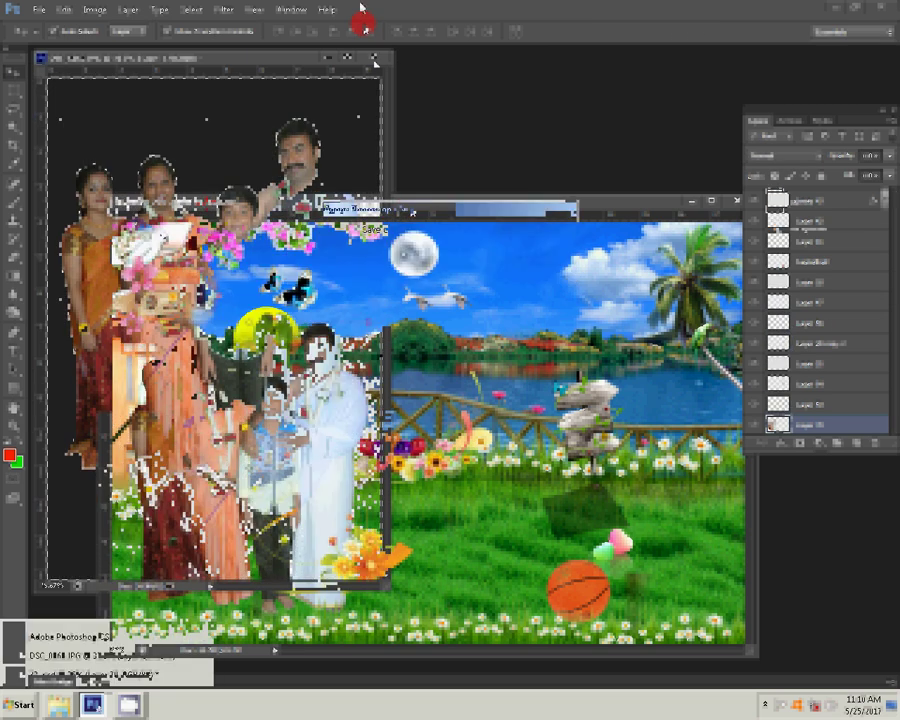
pyautogui.click(88, 672)
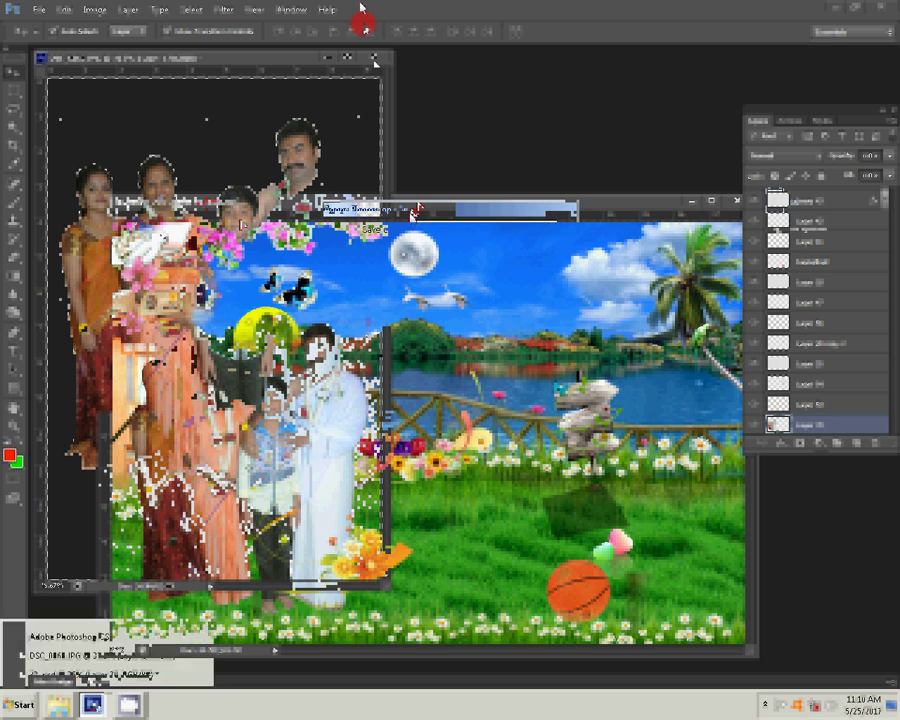
pyautogui.click(80, 655)
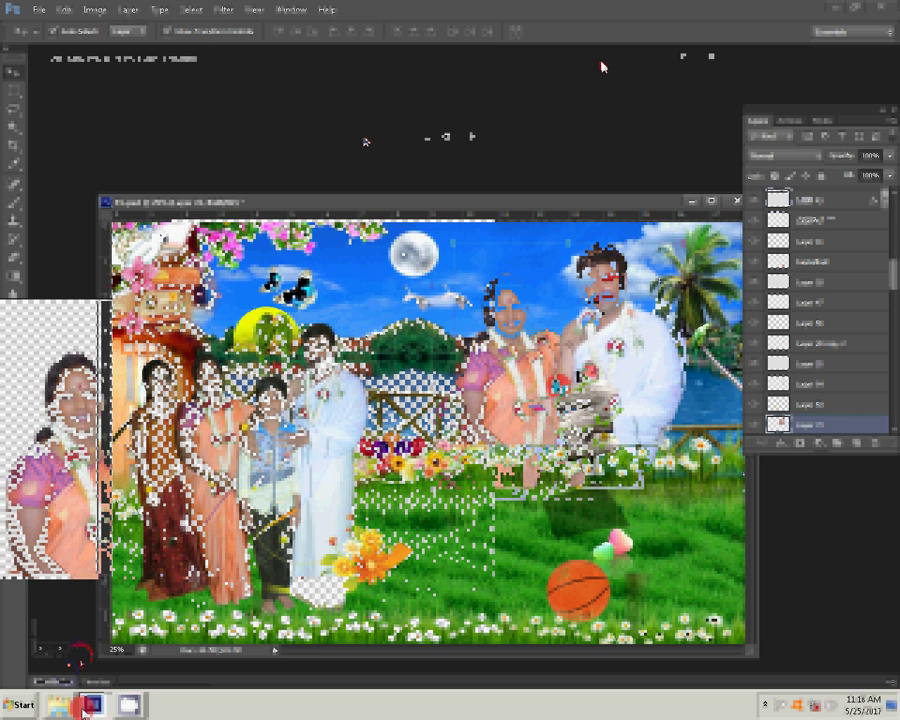
# Save the composite with layers as 33.psd in G:\0\25\New folder.
pyautogui.hotkey('ctrl', 'shift', 's')
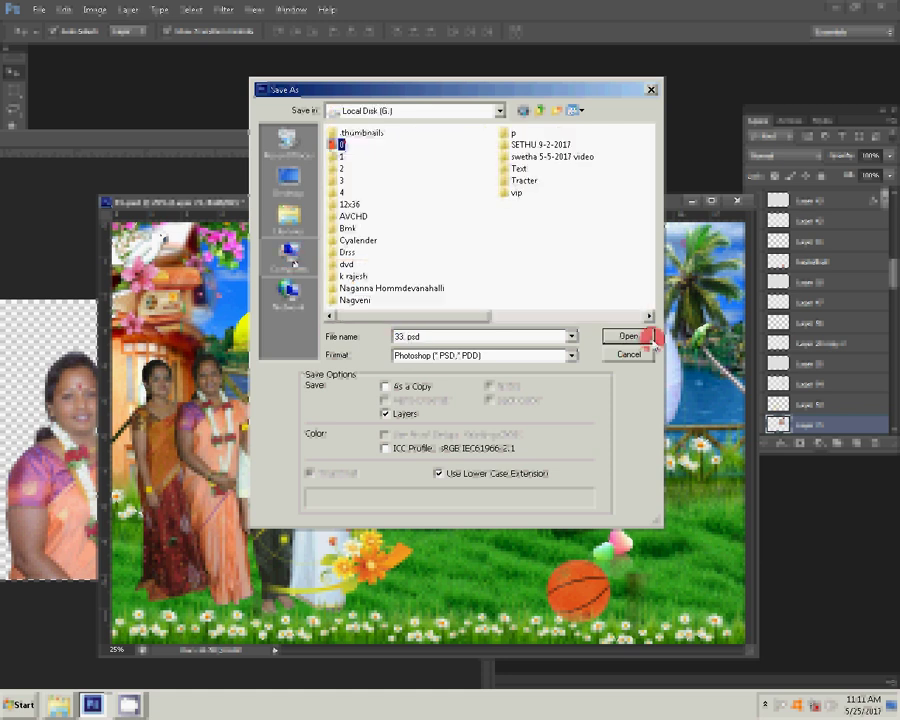
pyautogui.click(648, 338)
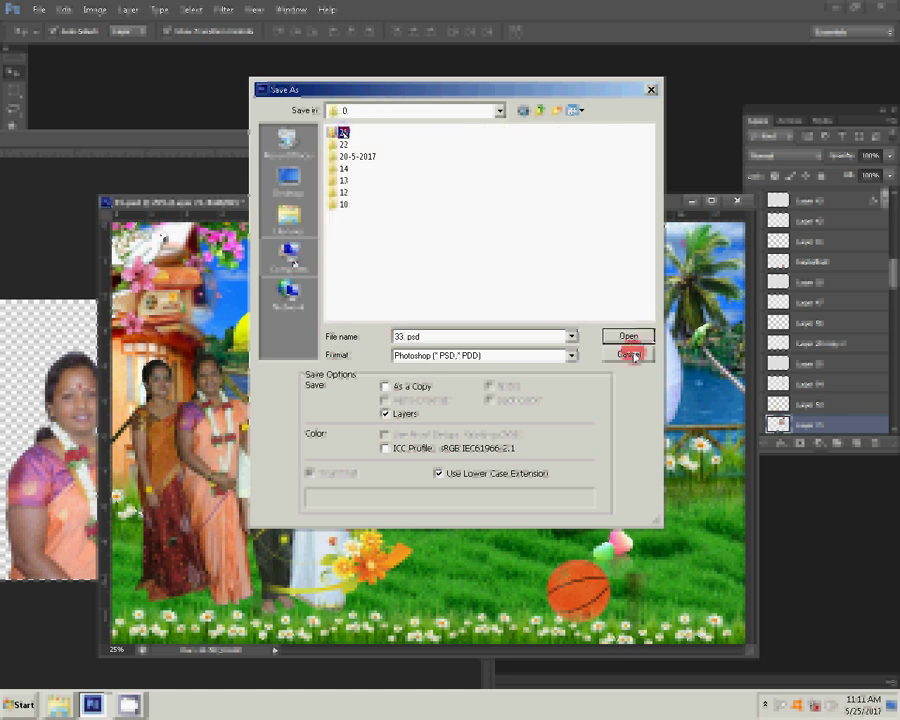
pyautogui.click(428, 175)
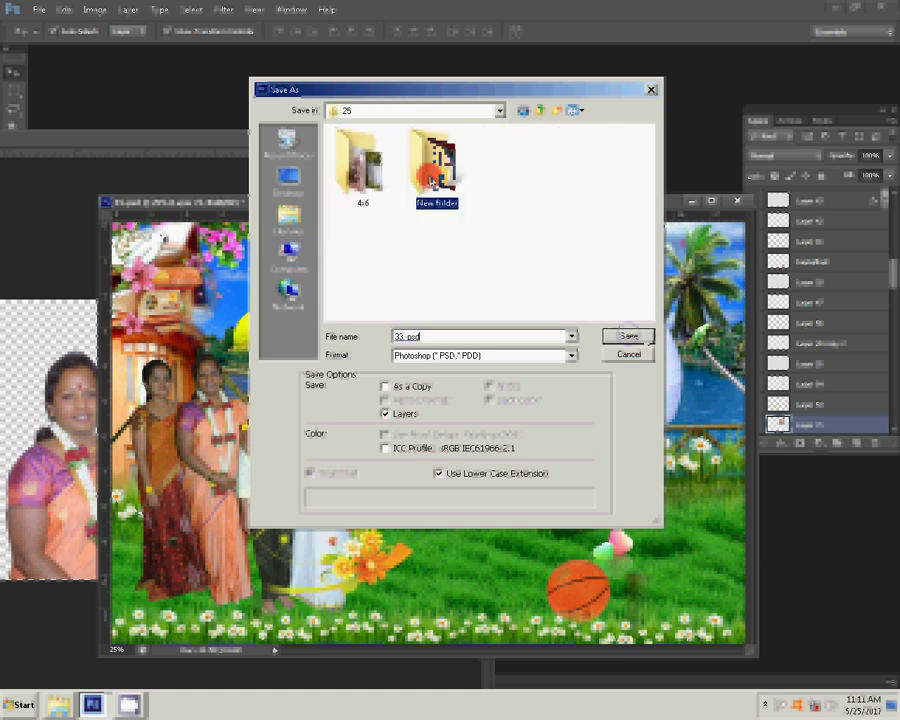
pyautogui.doubleClick(428, 175)
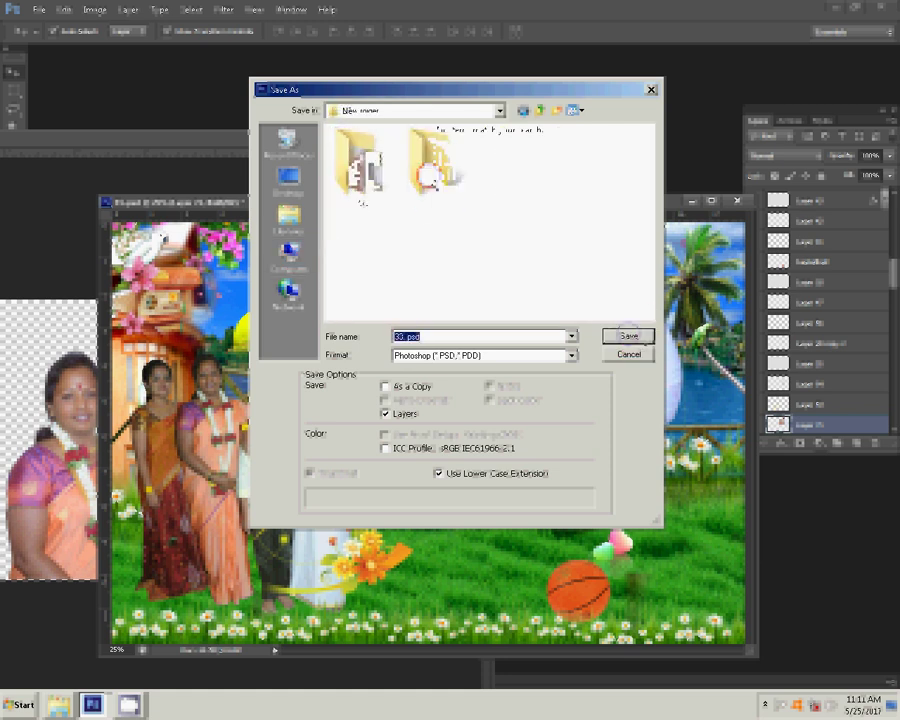
pyautogui.click(645, 340)
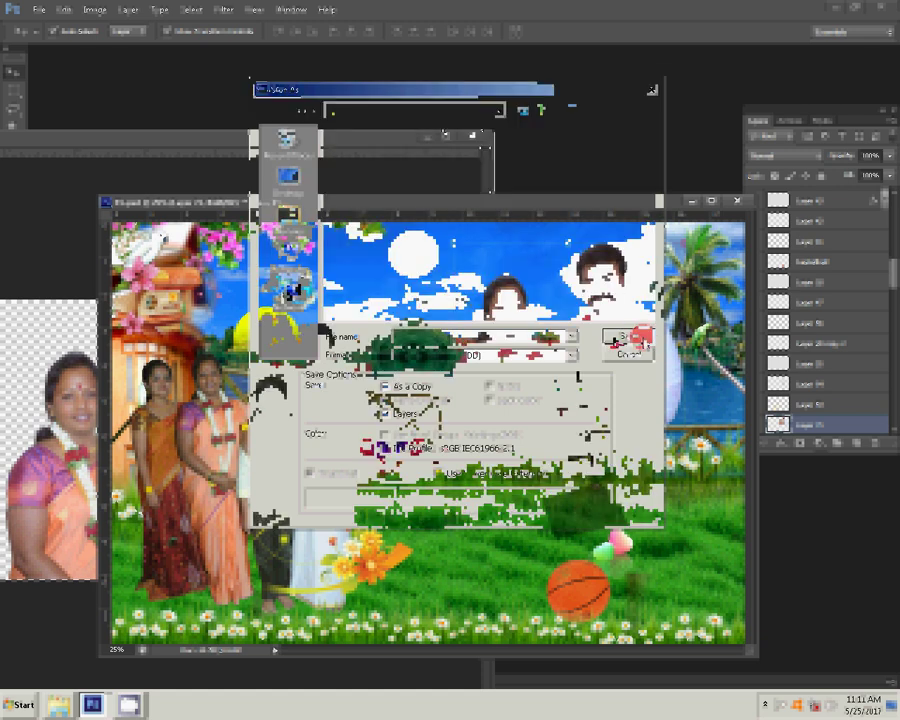